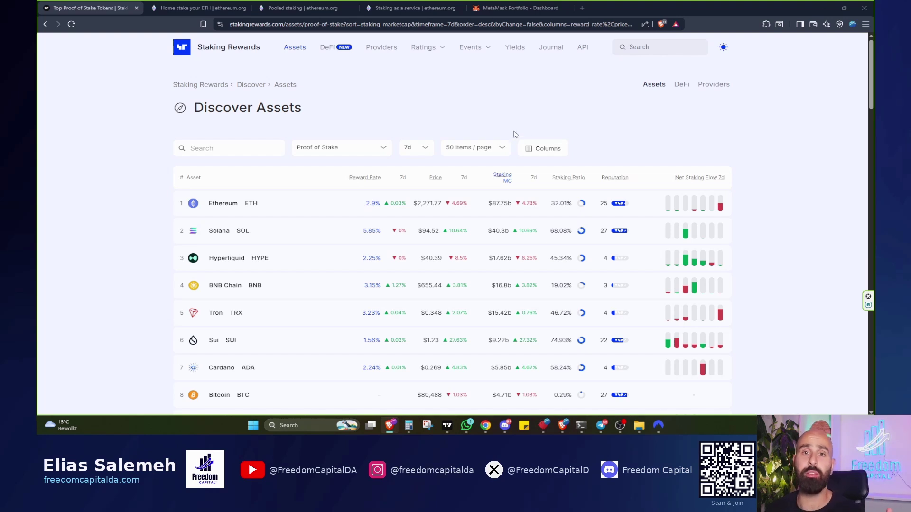
Check the MetaMask Portfolio dashboard briefly and open the list of Ethereum staking providers on Staking Rewards
click(500, 5)
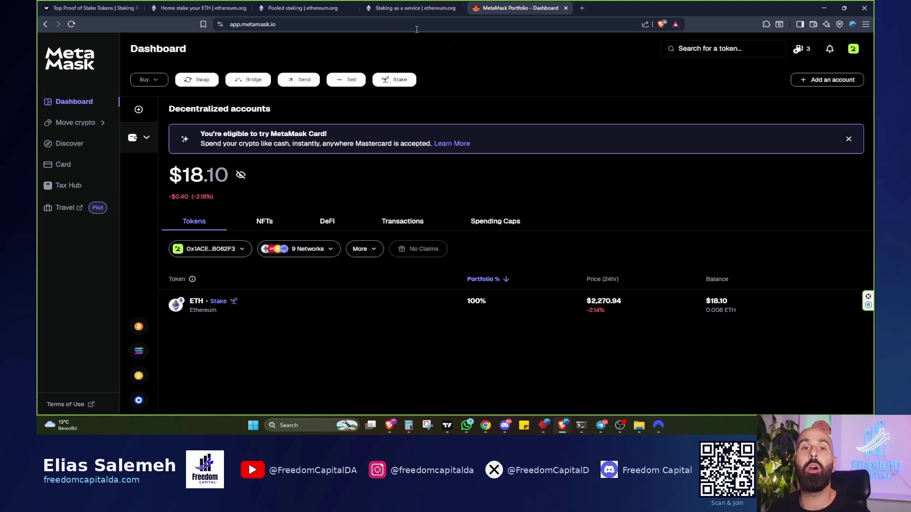
click(90, 8)
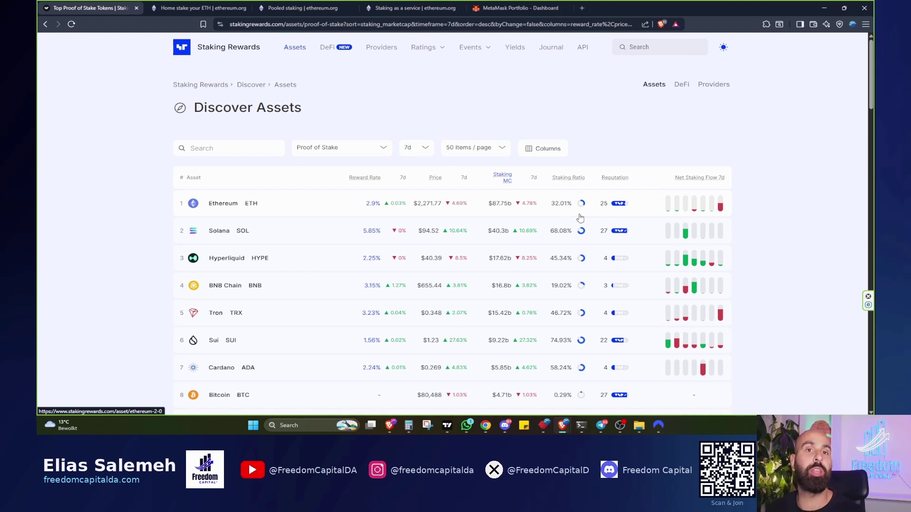
click(220, 205)
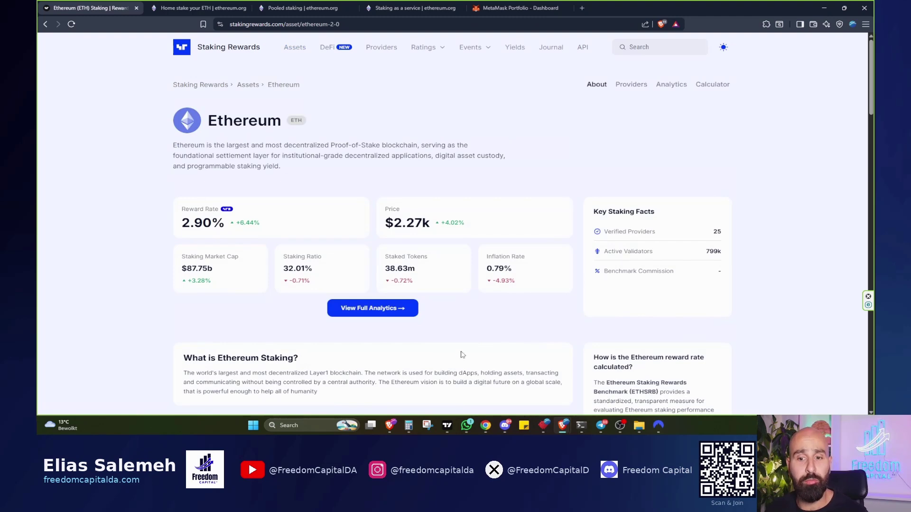
click(627, 88)
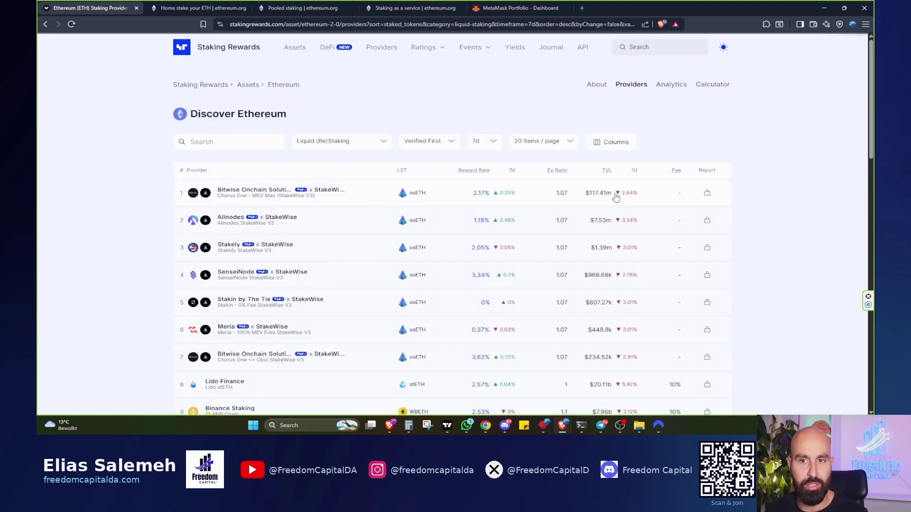
Look through Ethereum's Liquid (Re)Staking providers and sort them by TVL
scroll(303, 185, down, 3)
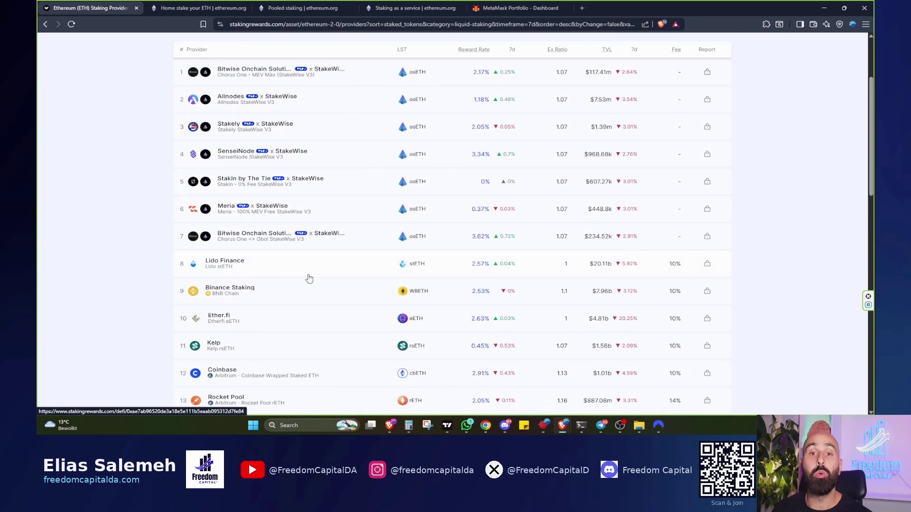
scroll(309, 280, up, 1)
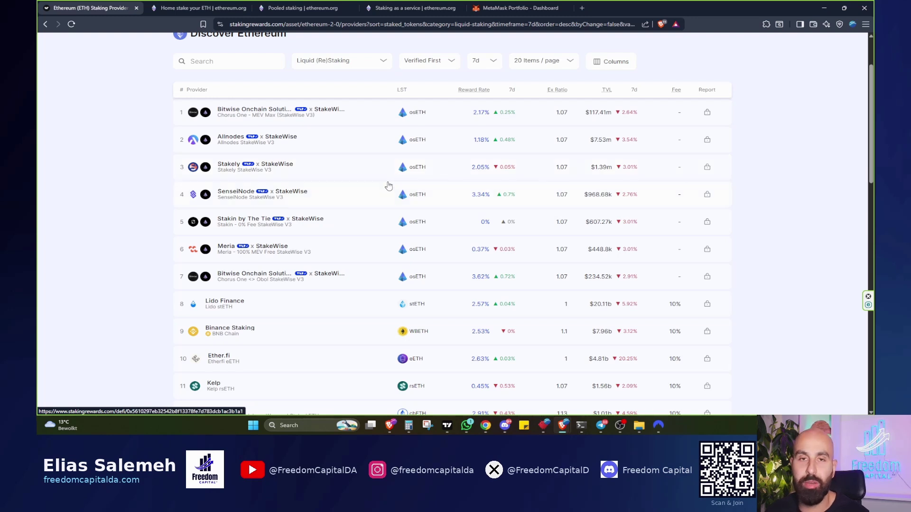
scroll(370, 171, down, 2)
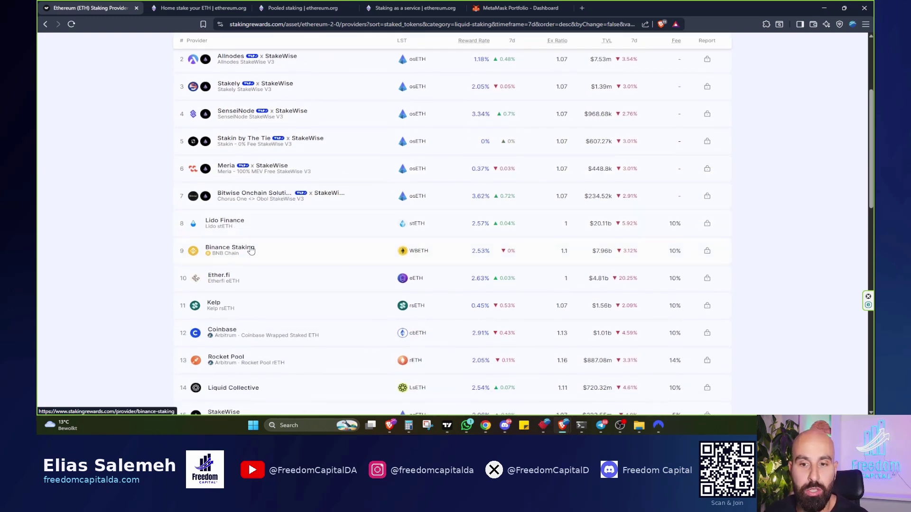
scroll(577, 204, up, 4)
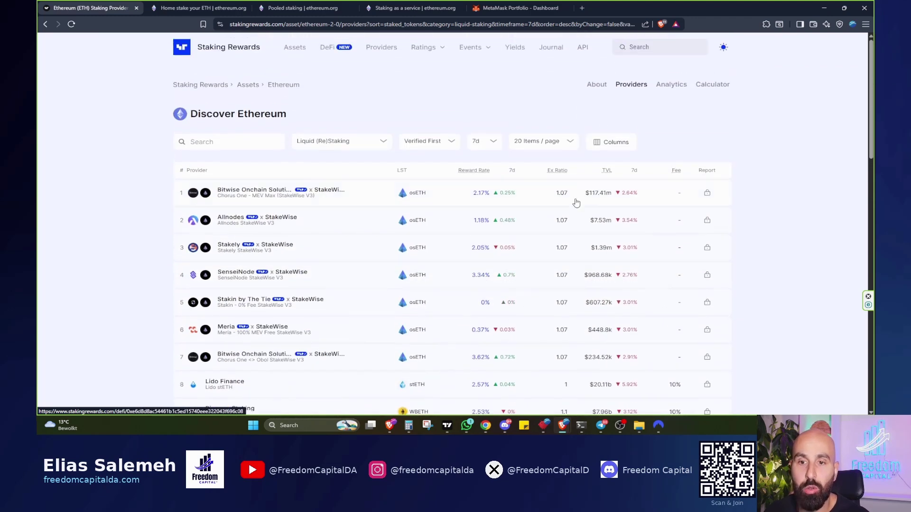
scroll(576, 203, down, 1)
click(607, 131)
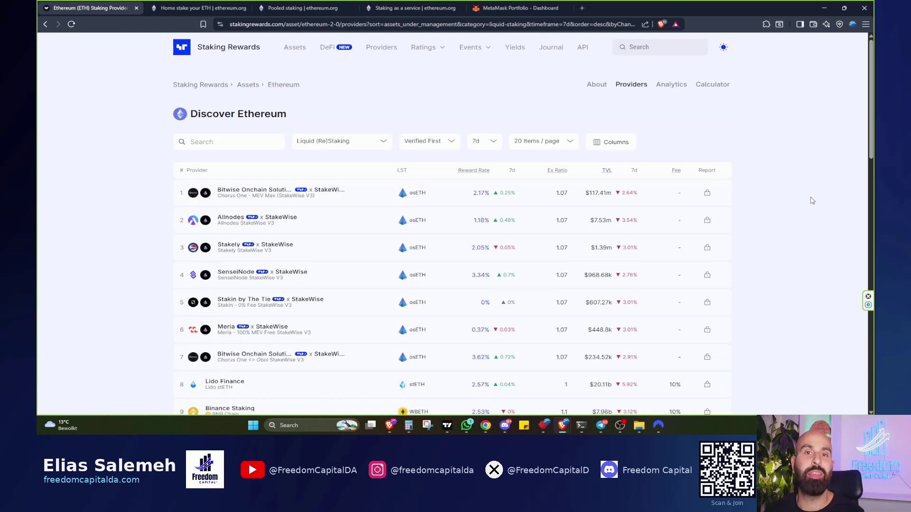
Look up the Lido Finance stETH entry among the Ethereum providers and return to the provider list
scroll(655, 161, down, 2)
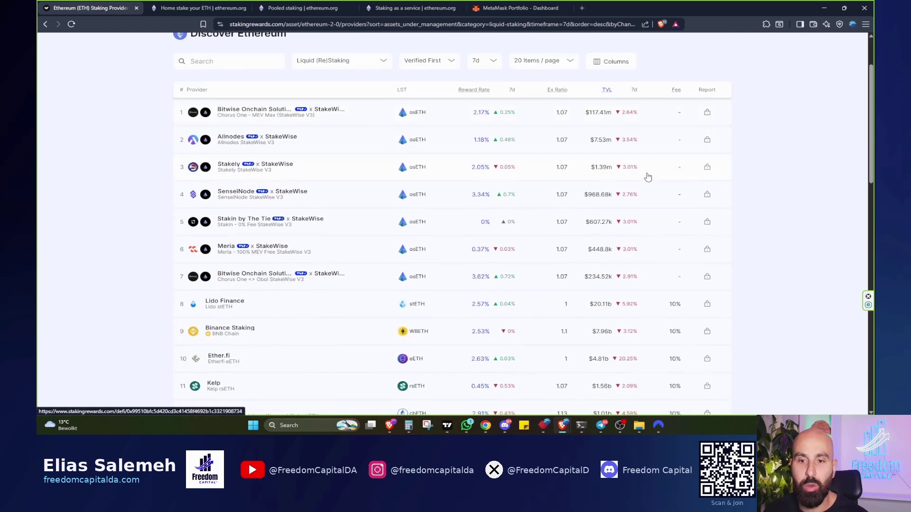
scroll(609, 234, down, 1)
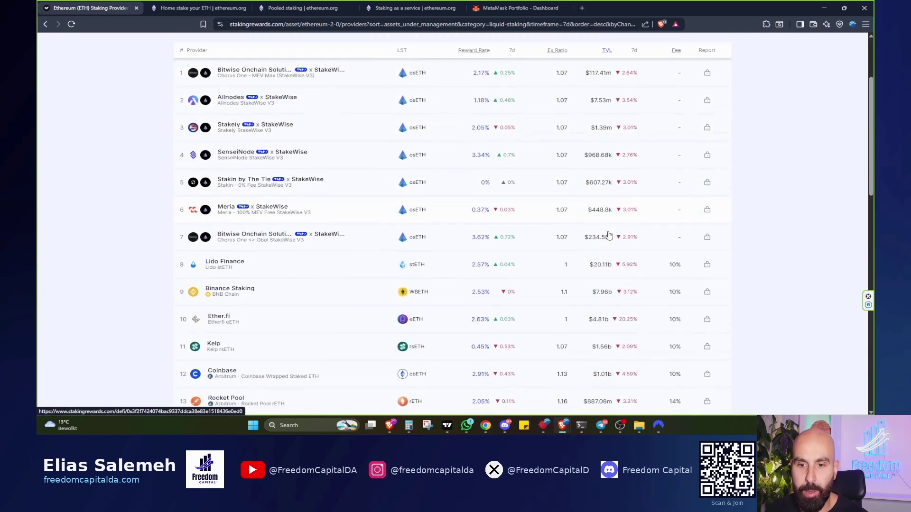
scroll(609, 236, down, 1)
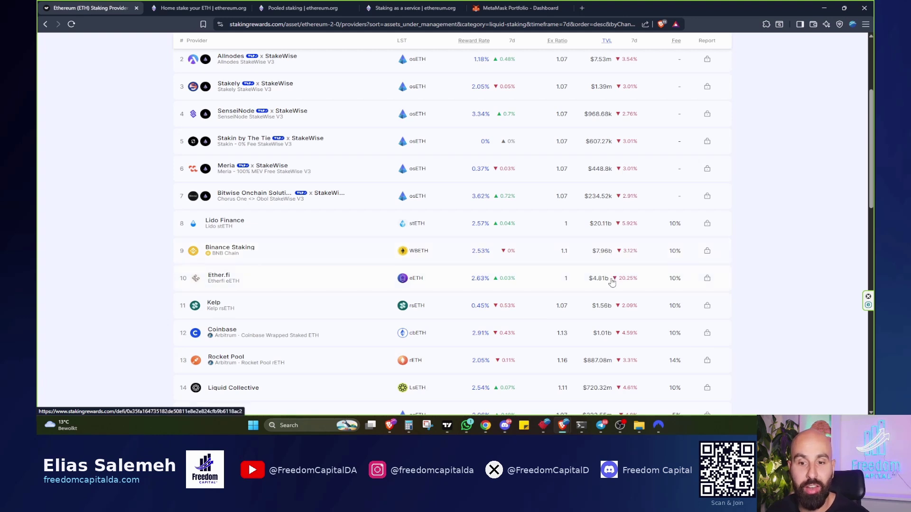
scroll(612, 280, down, 1)
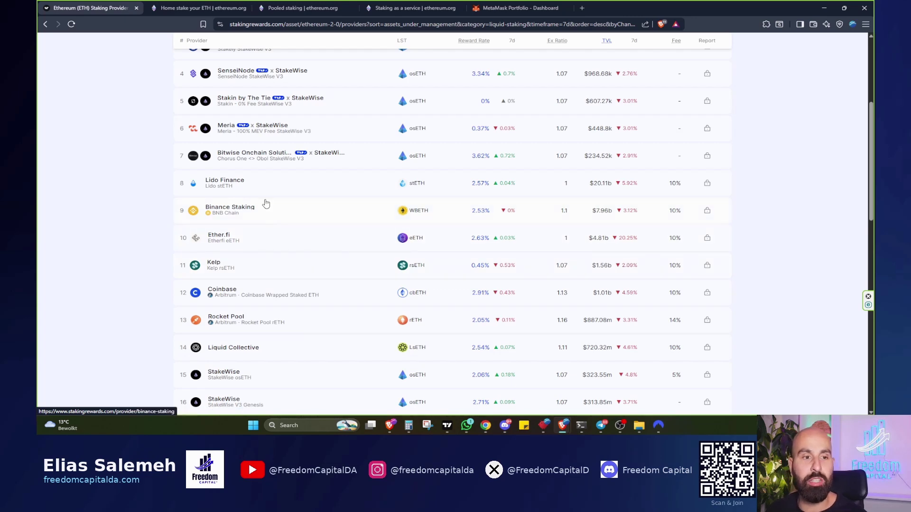
click(225, 184)
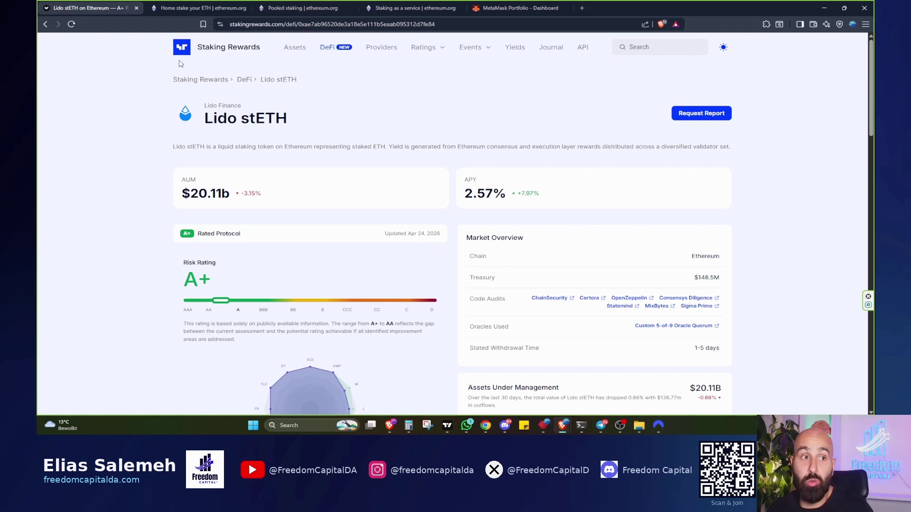
click(45, 24)
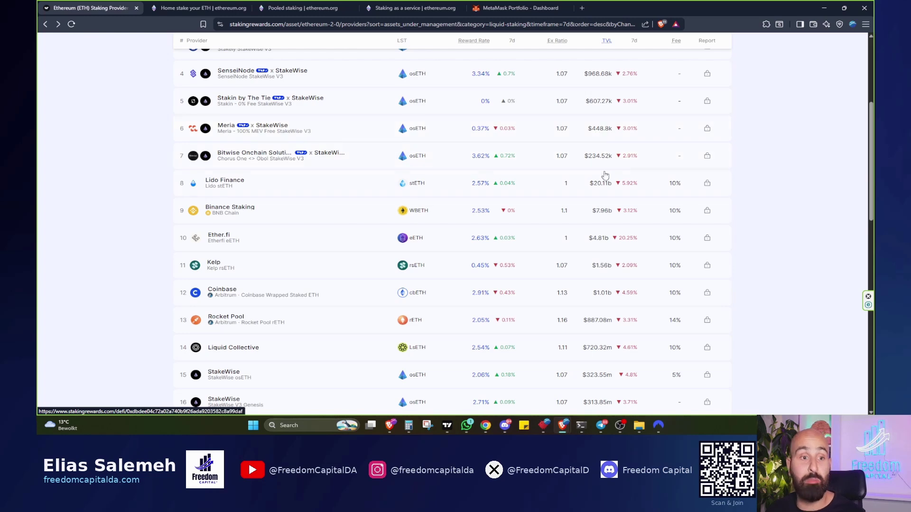
Compare the liquid staking providers' reward rates, TVL and fees, and reopen the Lido Finance stETH page
scroll(602, 190, up, 1)
scroll(603, 191, up, 4)
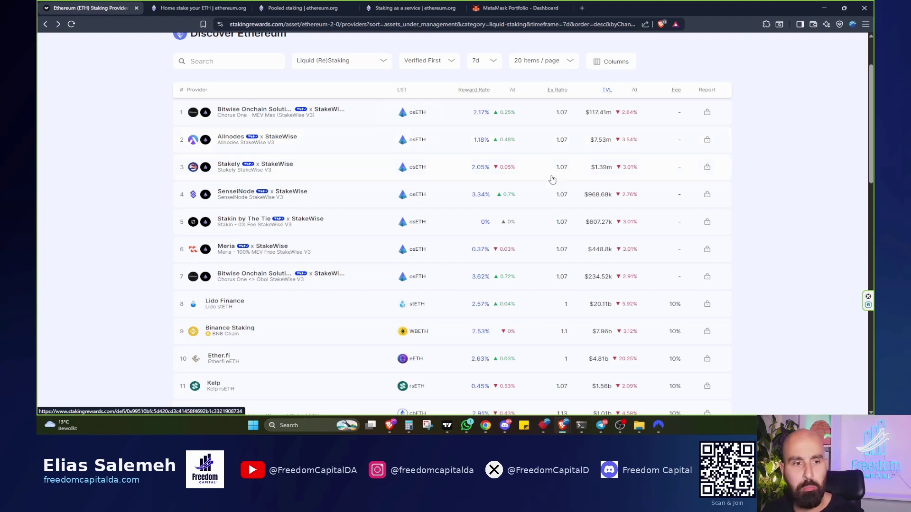
scroll(541, 185, down, 3)
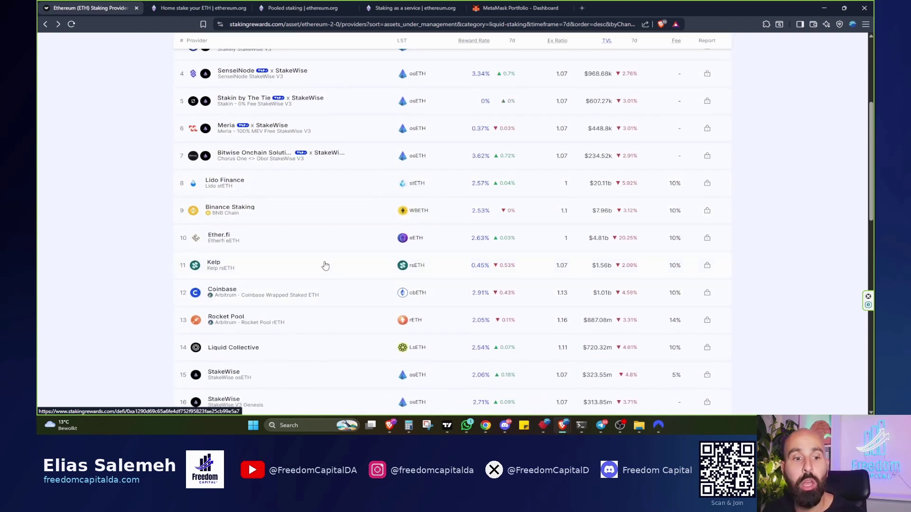
scroll(285, 295, down, 2)
scroll(368, 308, down, 3)
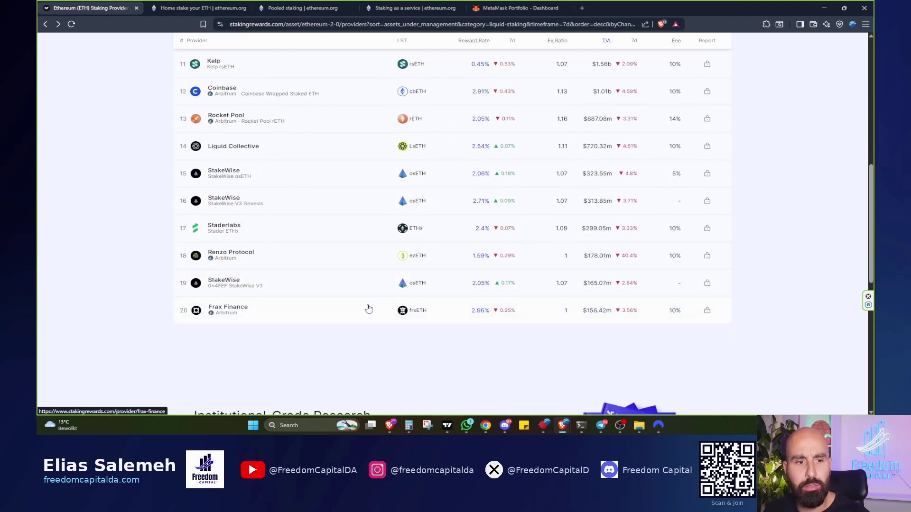
scroll(549, 197, up, 2)
scroll(554, 266, up, 1)
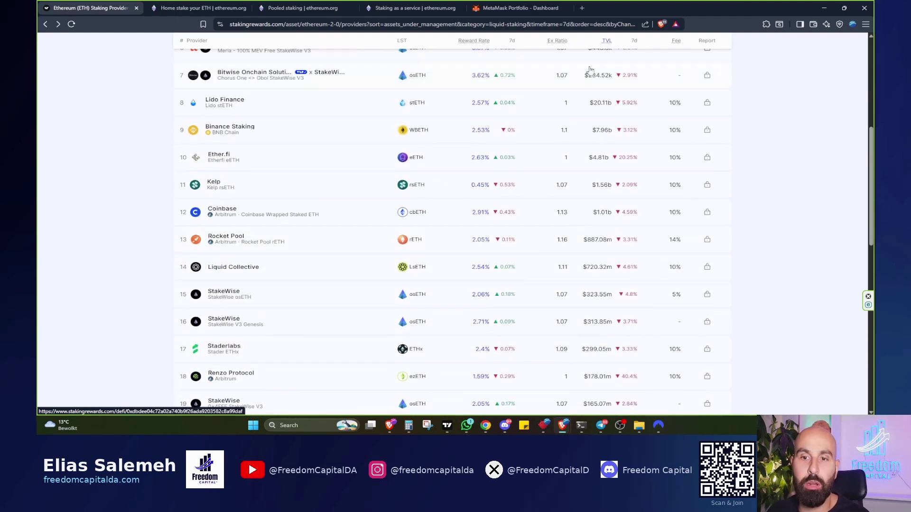
scroll(300, 175, up, 2)
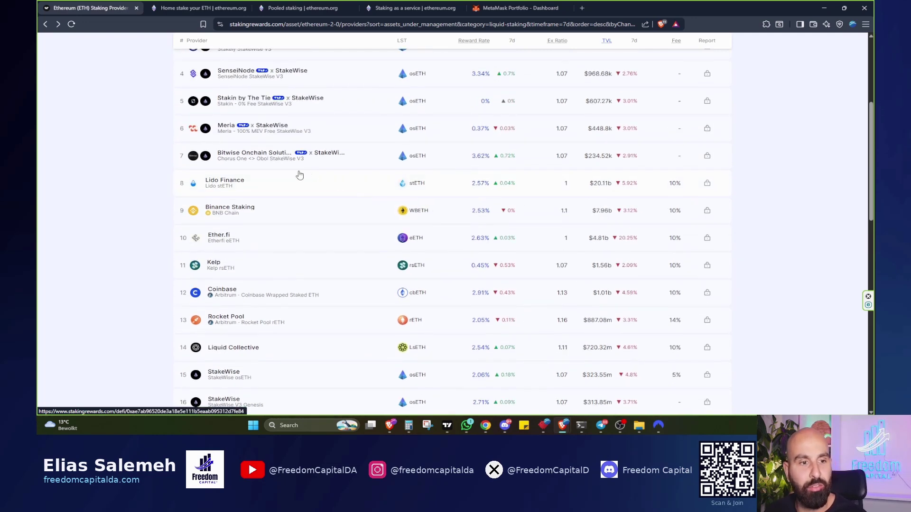
scroll(299, 175, up, 3)
click(226, 304)
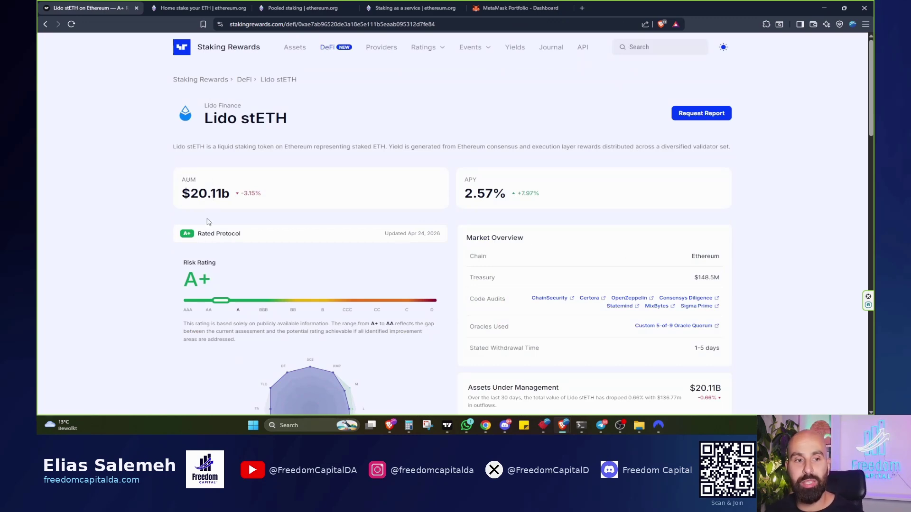
Examine Lido stETH's risk rating, stated withdrawal time, assets under management, active users, APY and contract addresses, highlighting the withdrawal time
scroll(232, 276, down, 1)
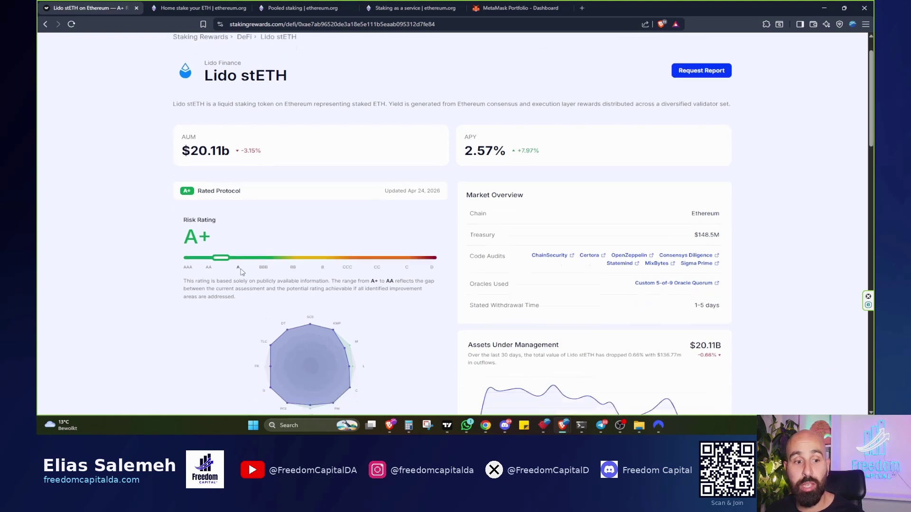
scroll(241, 272, down, 2)
scroll(262, 212, down, 3)
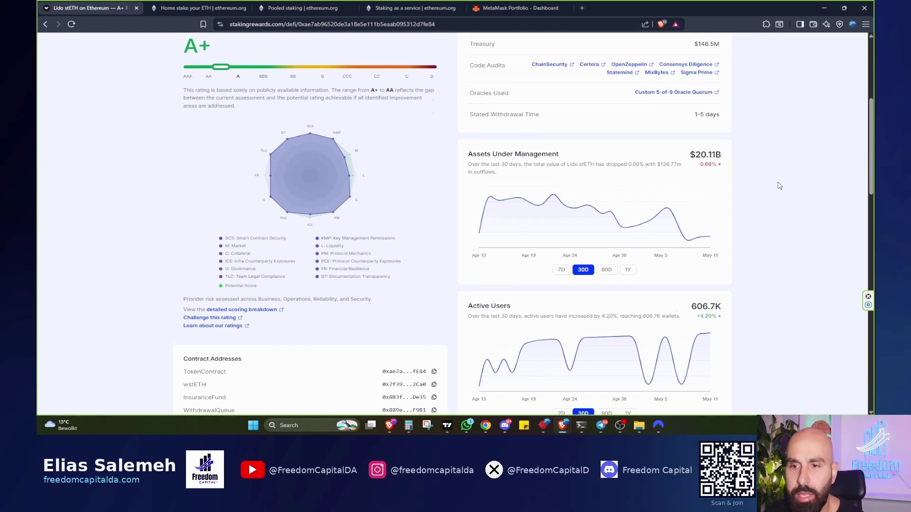
scroll(776, 184, up, 1)
drag(471, 146, 722, 153)
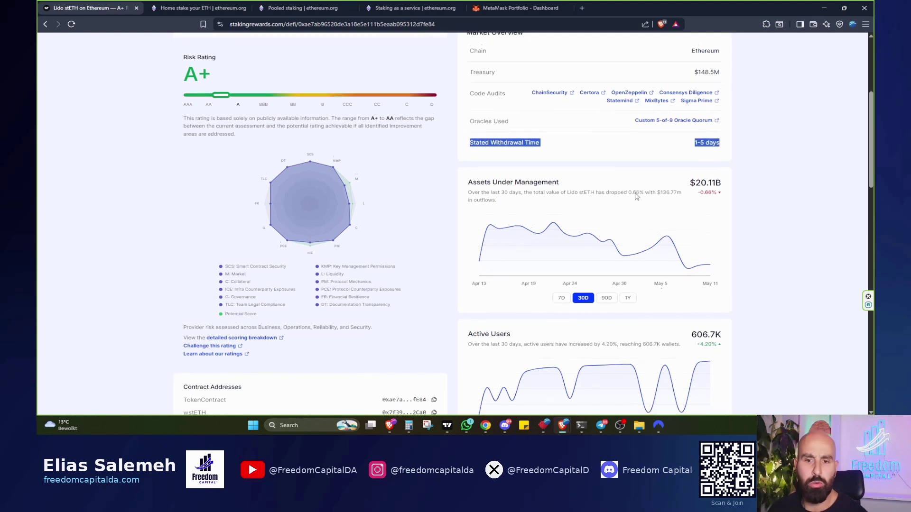
scroll(637, 195, down, 3)
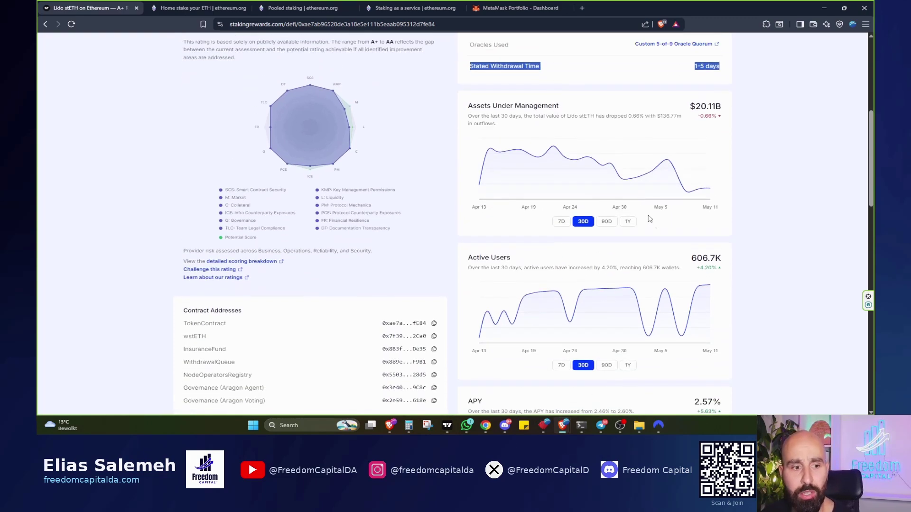
scroll(655, 215, down, 1)
scroll(655, 216, down, 5)
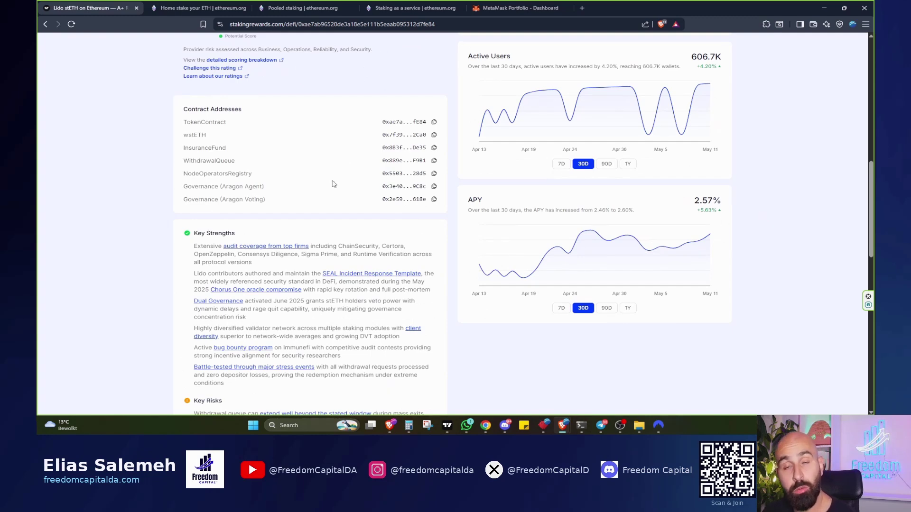
scroll(333, 184, up, 1)
scroll(333, 184, up, 2)
Switch to ethereum.org's home staking page and display its Staking & nodes options
click(199, 8)
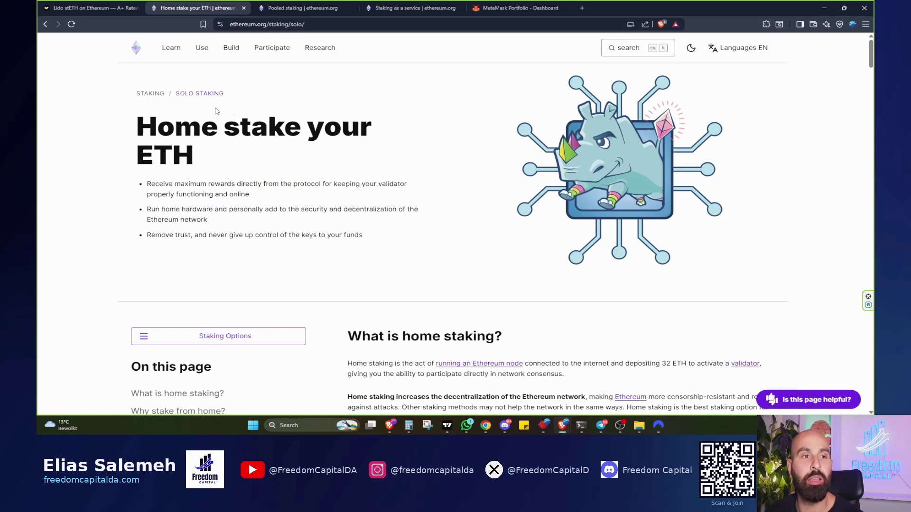
mouse_move(173, 56)
mouse_move(200, 50)
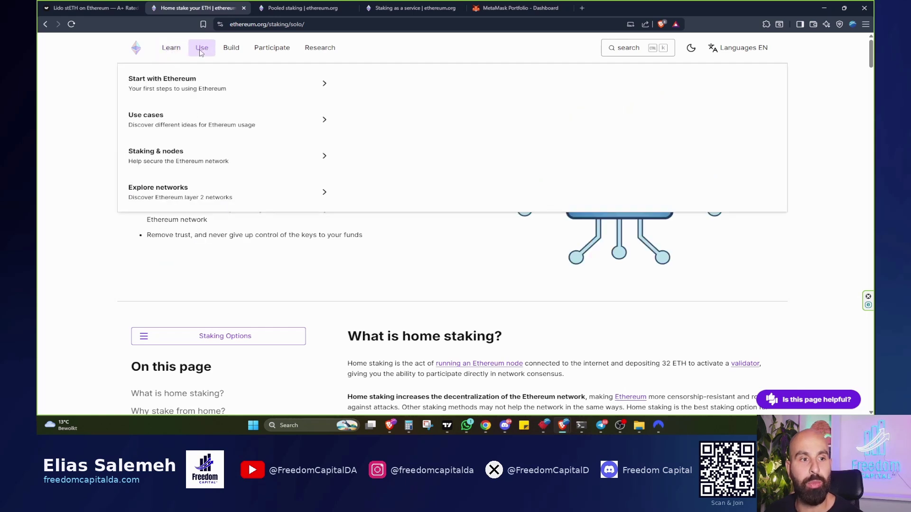
mouse_move(159, 157)
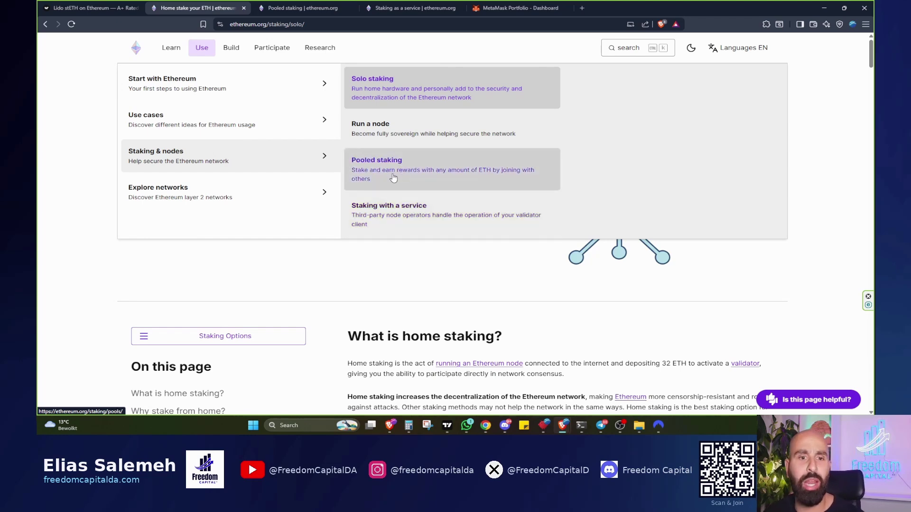
Read ethereum.org's pooled staking page, covering the pool benefits, what to consider and the listed staking pools
click(298, 5)
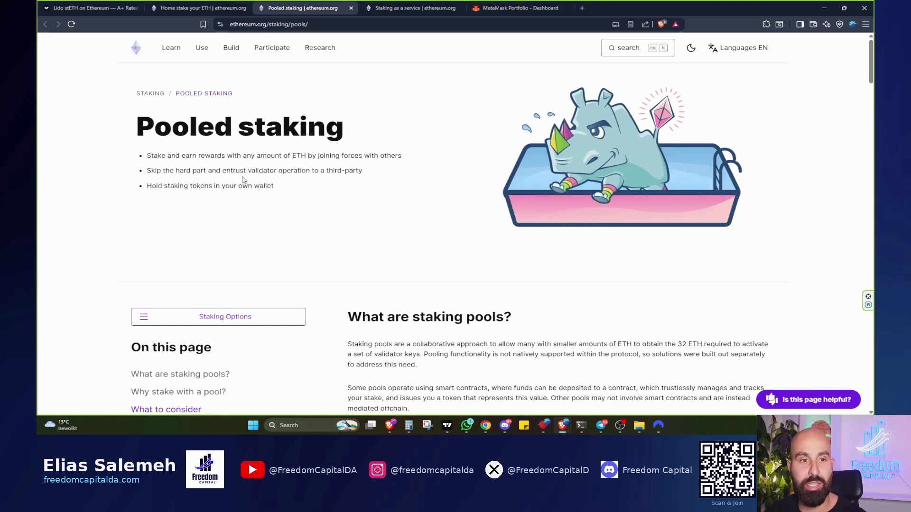
scroll(433, 205, down, 1)
scroll(432, 204, down, 3)
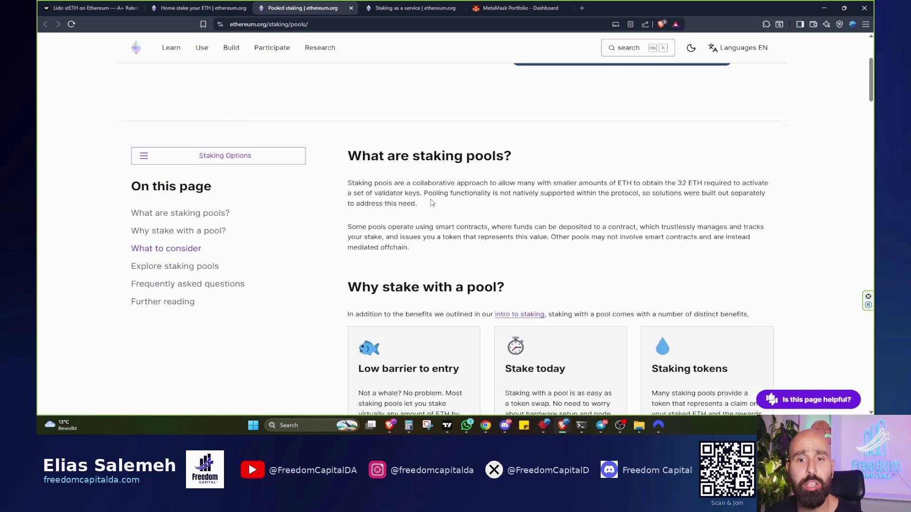
scroll(454, 199, down, 2)
scroll(456, 196, down, 9)
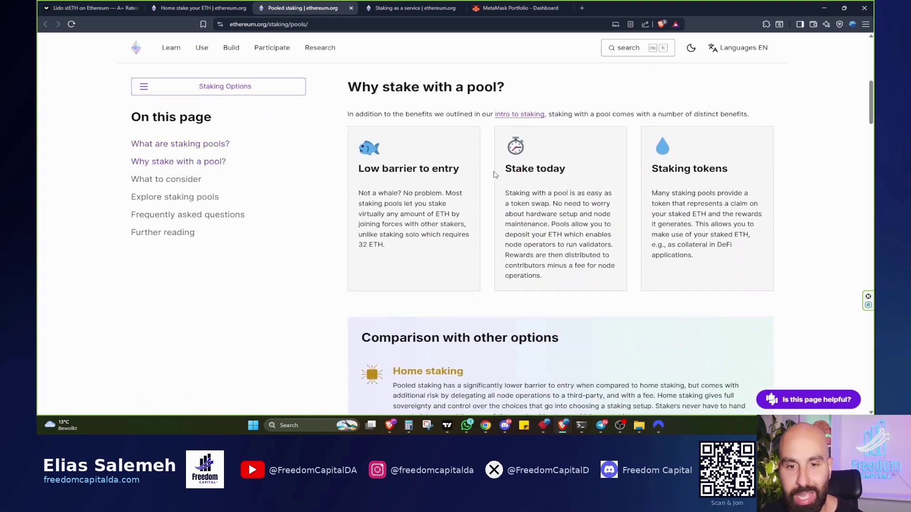
scroll(544, 241, down, 3)
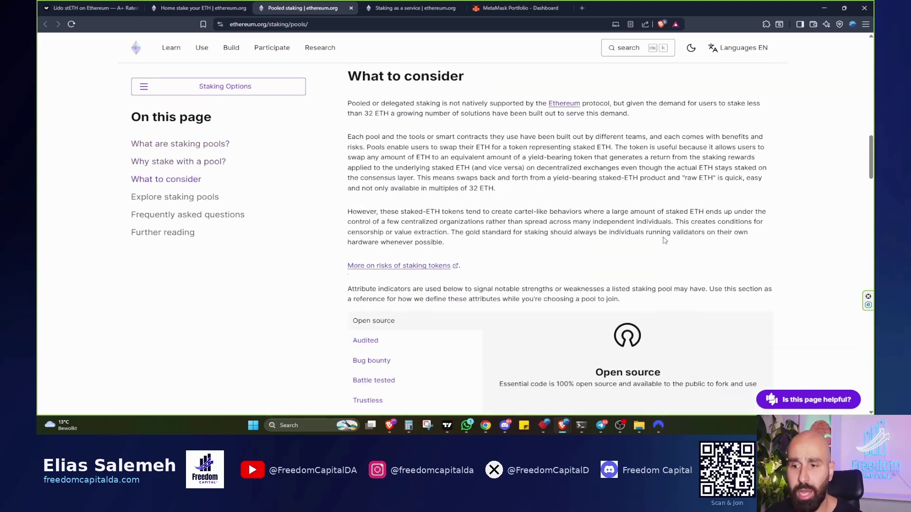
drag(870, 162, 863, 185)
scroll(469, 145, down, 8)
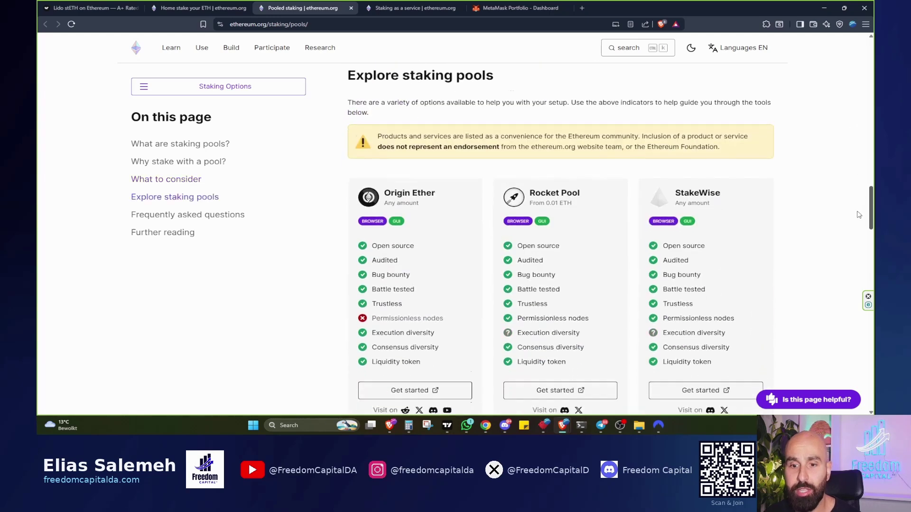
Return to the Lido stETH page on Staking Rewards and view its risk rating and market overview
click(43, 6)
scroll(386, 177, up, 1)
scroll(386, 177, up, 3)
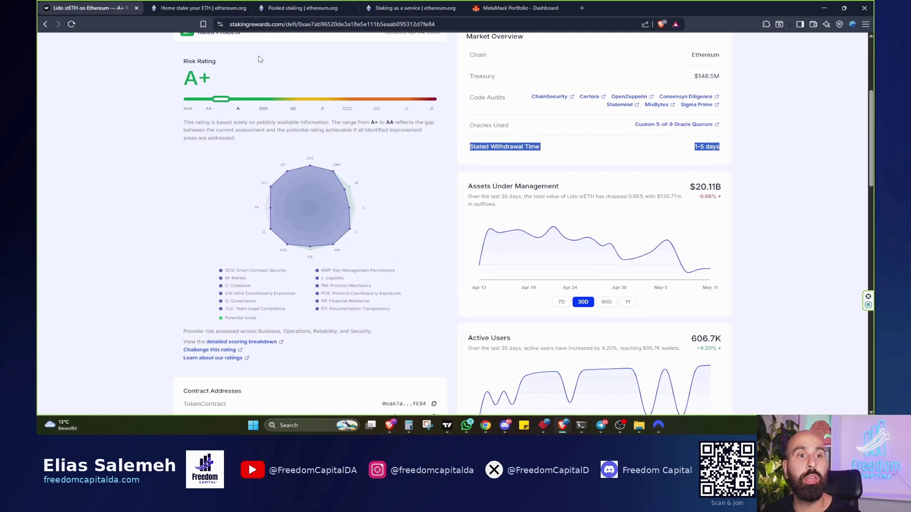
Return to ethereum.org's pooled staking page and compare the features of the listed staking pools
click(302, 8)
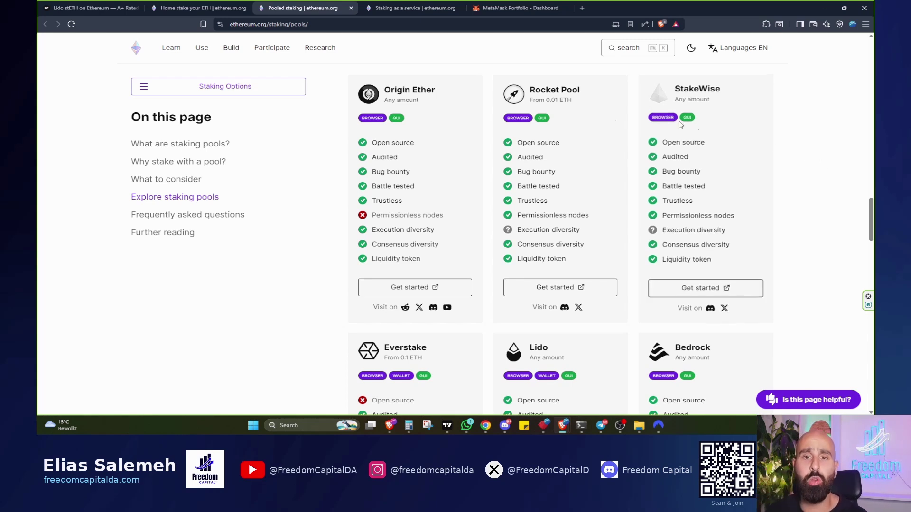
scroll(723, 124, down, 1)
scroll(723, 123, down, 1)
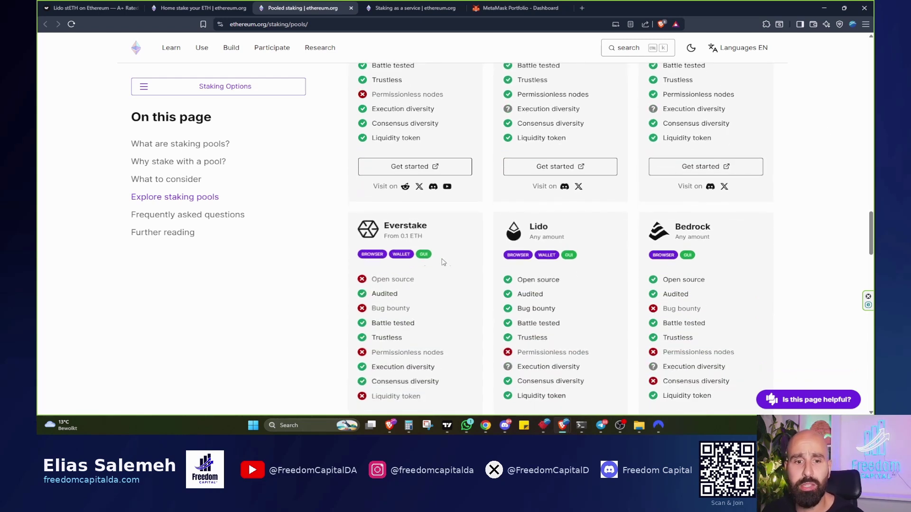
scroll(680, 268, down, 1)
scroll(679, 268, down, 6)
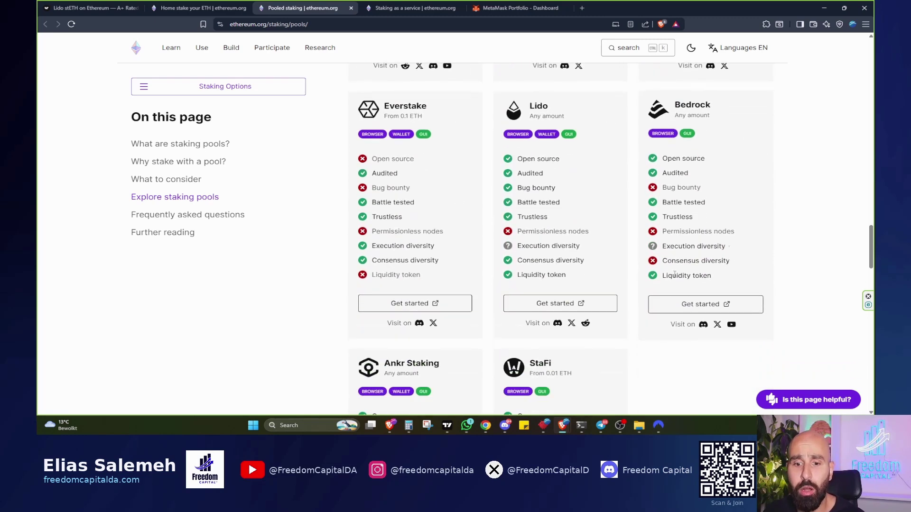
scroll(698, 254, up, 5)
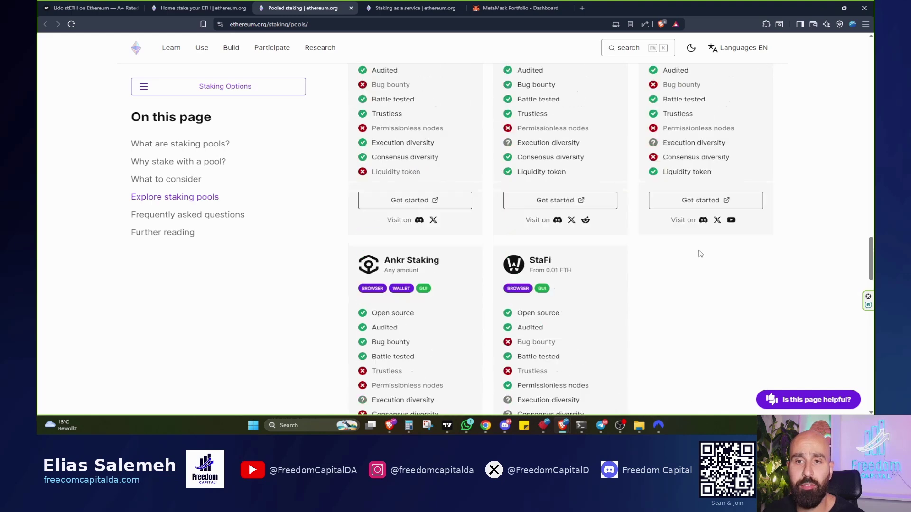
scroll(715, 217, up, 2)
scroll(715, 217, up, 3)
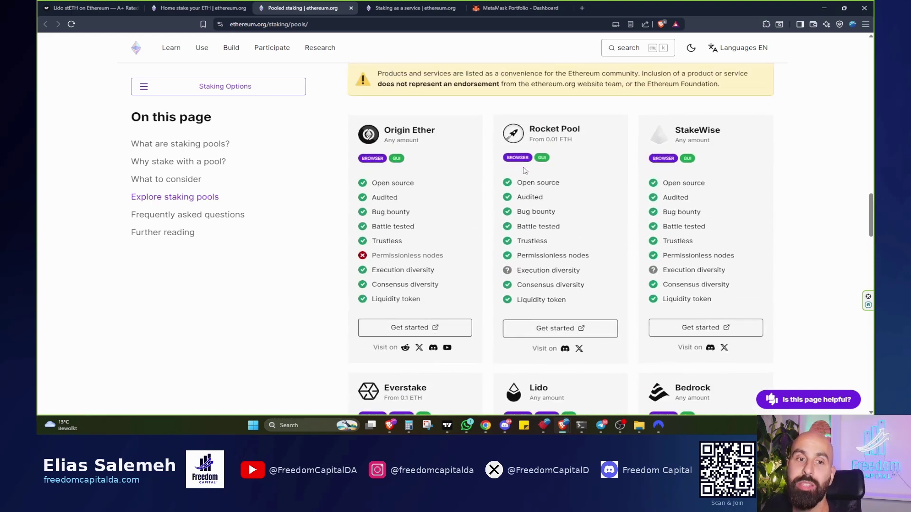
Open Lido's website from its entry in the pooled staking list
scroll(551, 191, down, 4)
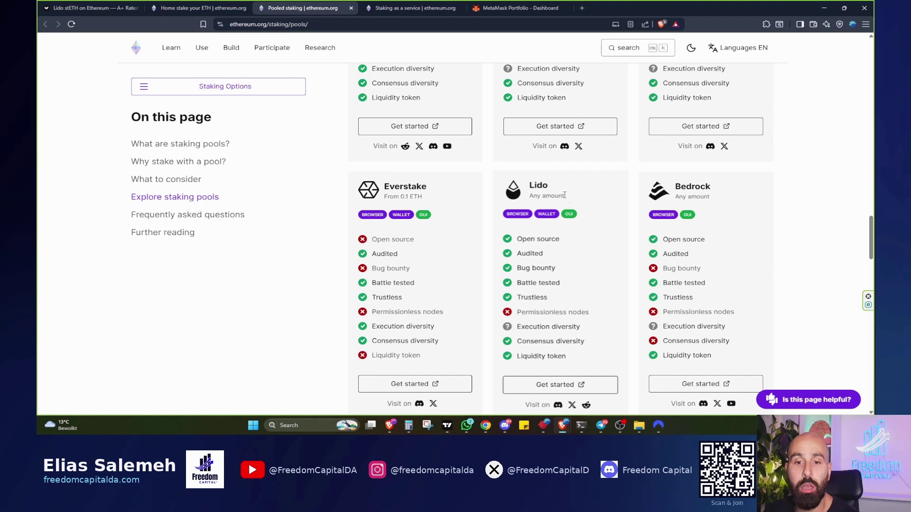
scroll(568, 256, down, 2)
click(566, 305)
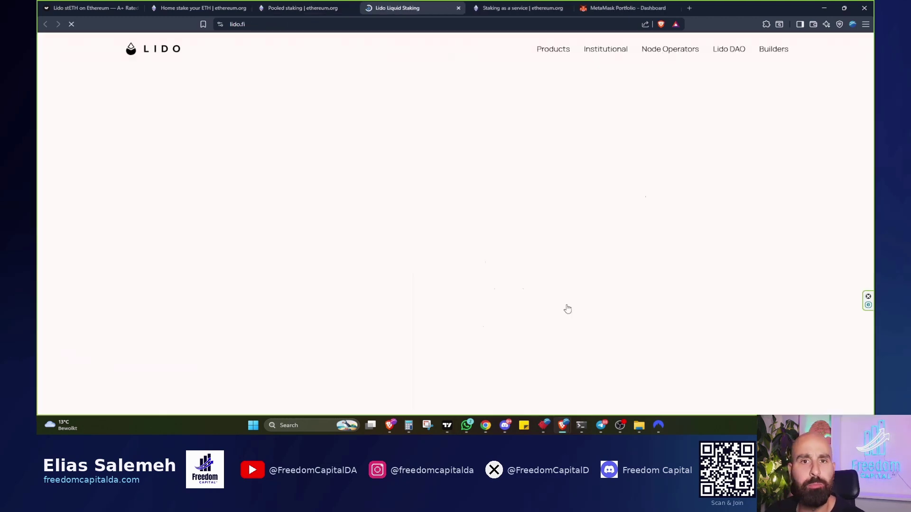
click(525, 8)
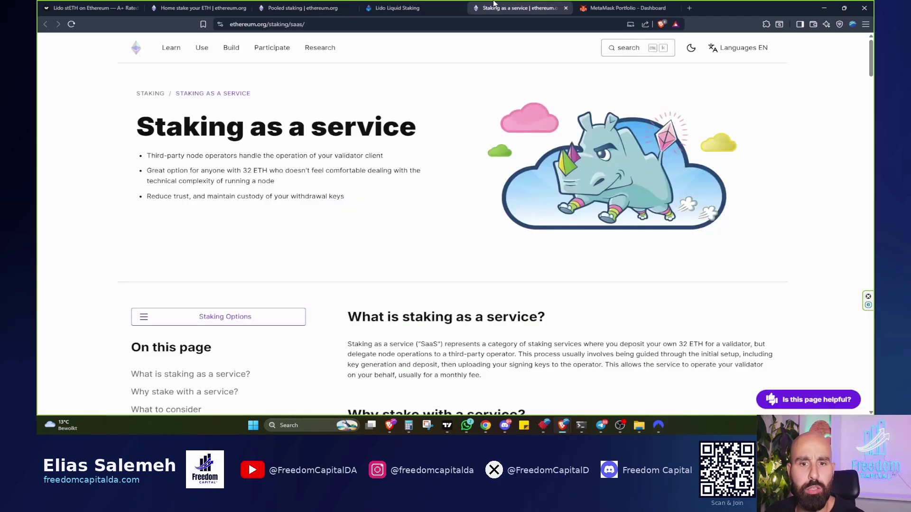
click(417, 7)
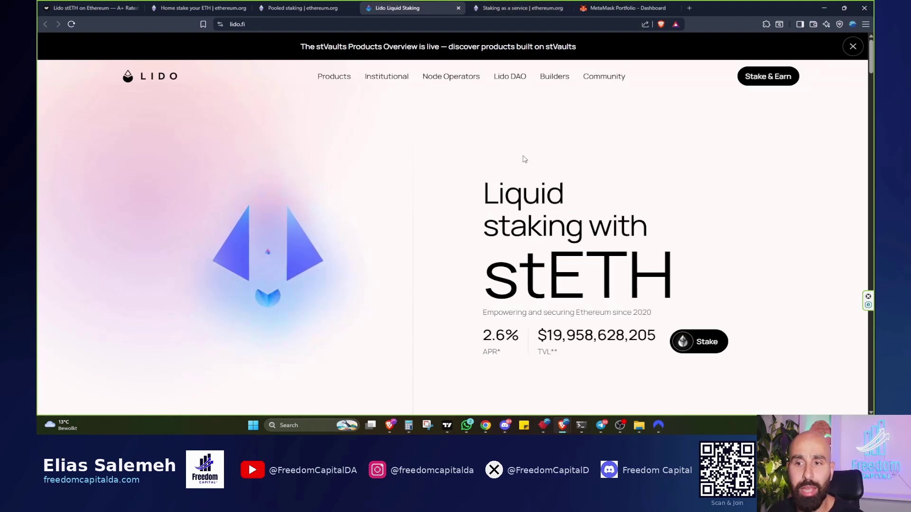
Open Lido's staking app and connect Account 1 of the MetaMask wallet to it
click(766, 84)
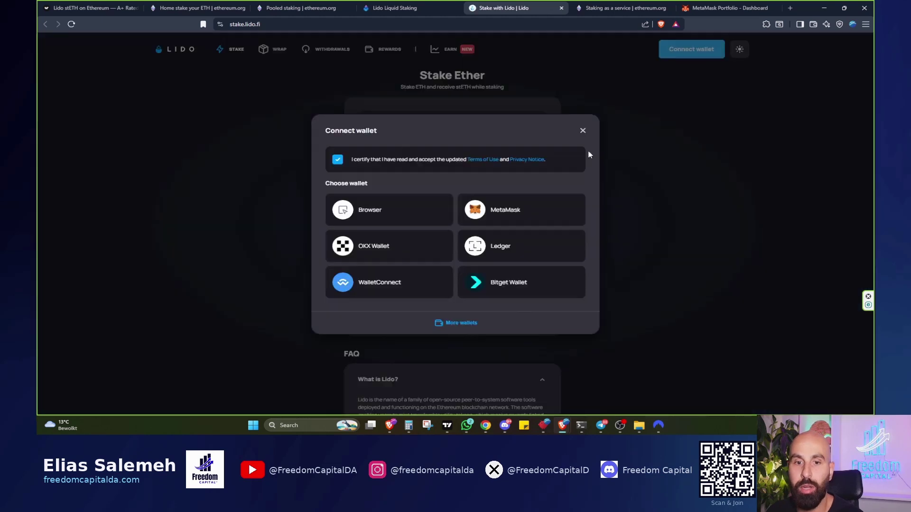
click(507, 209)
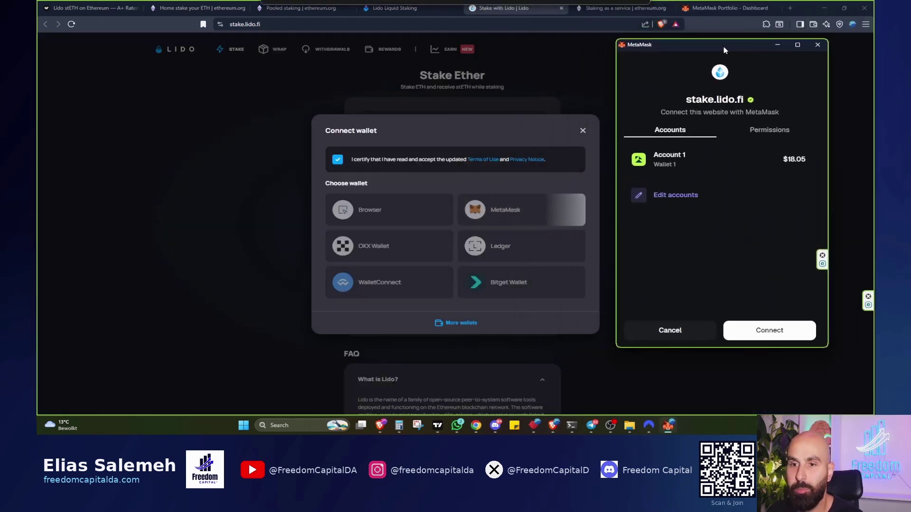
click(761, 337)
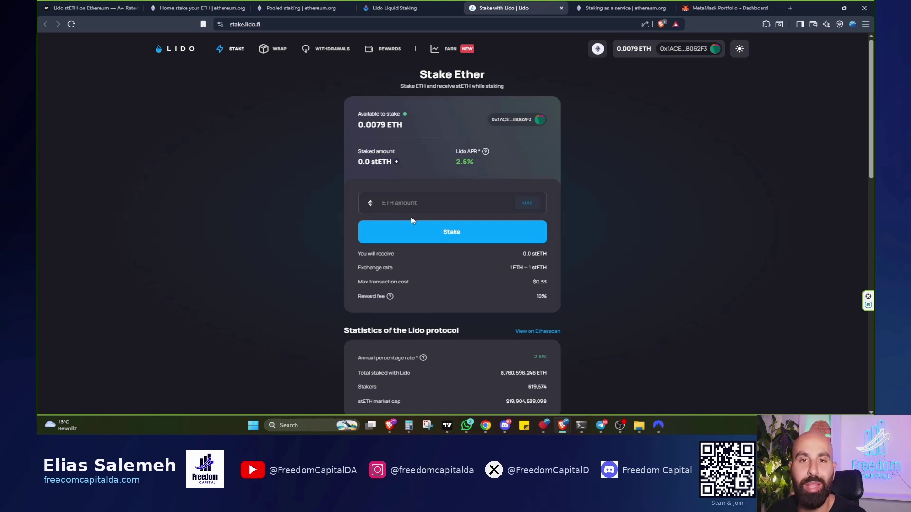
Set the ETH amount to stake to 0.007
click(426, 203)
click(525, 207)
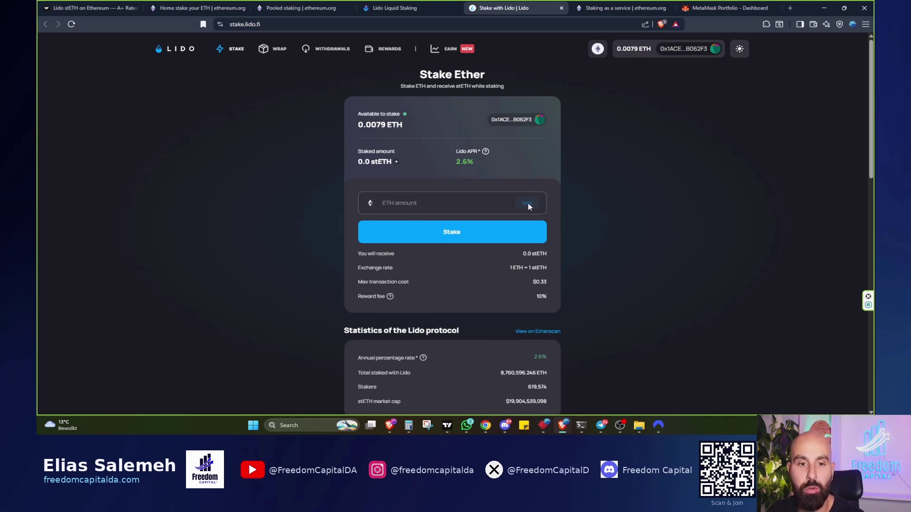
click(423, 203)
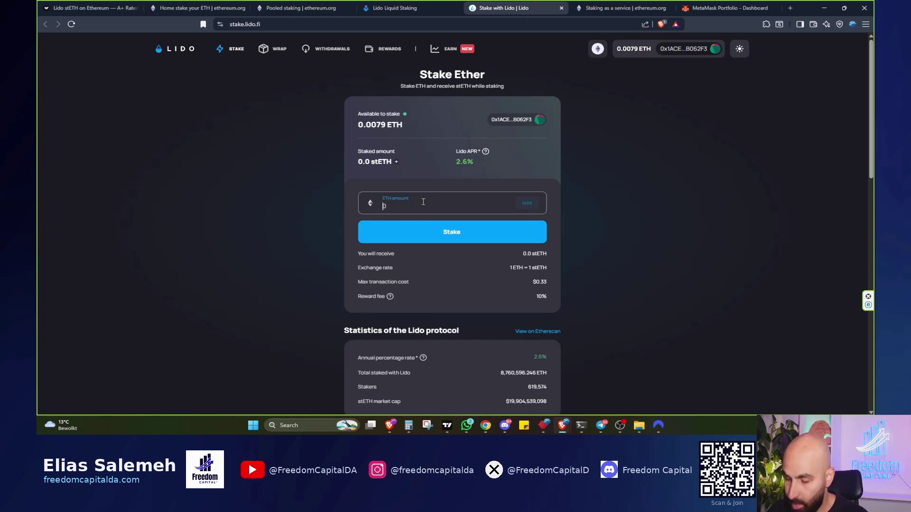
text(0.0)
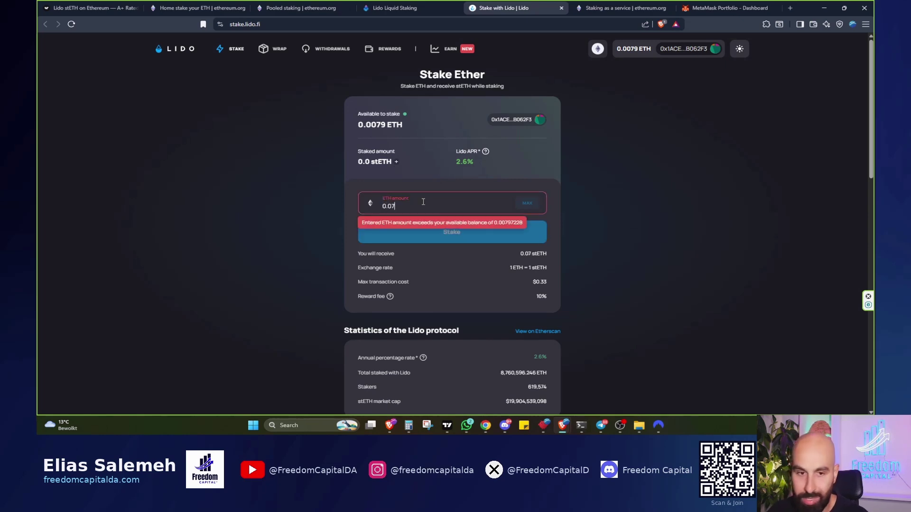
text(07)
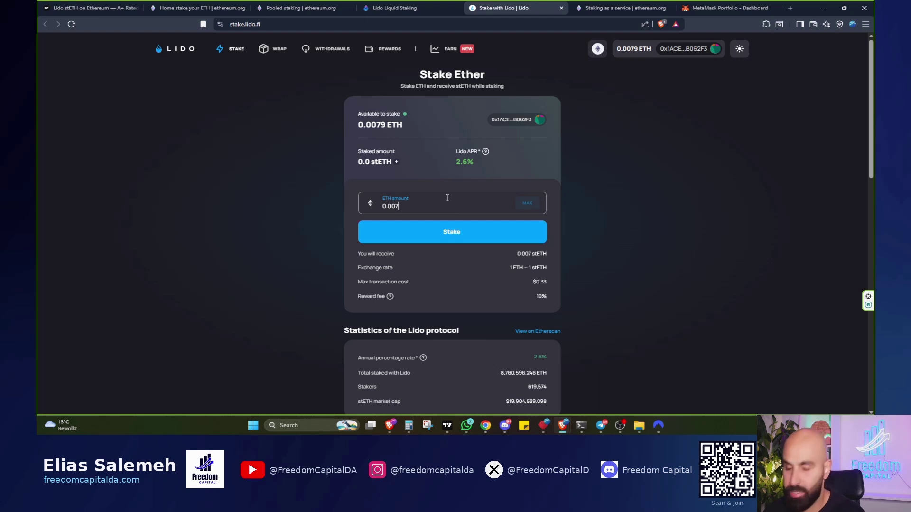
text(9)
key(BackSpace)
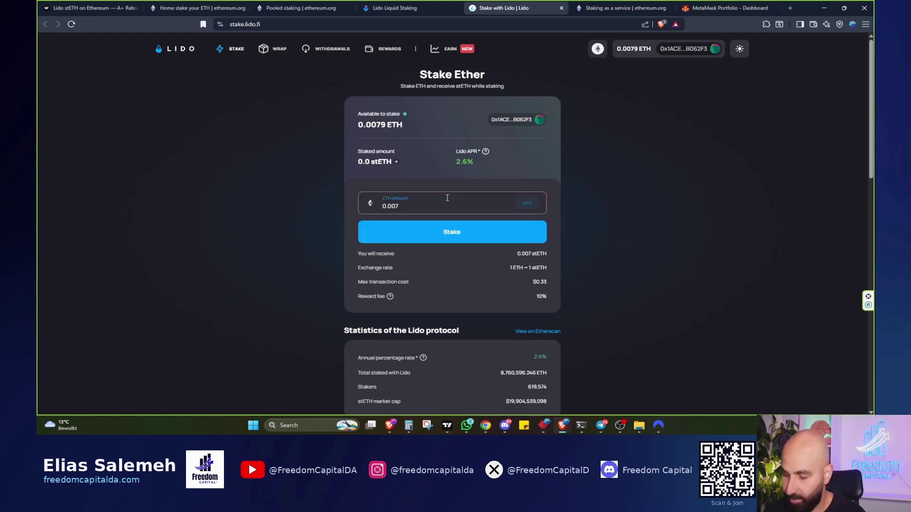
text(5)
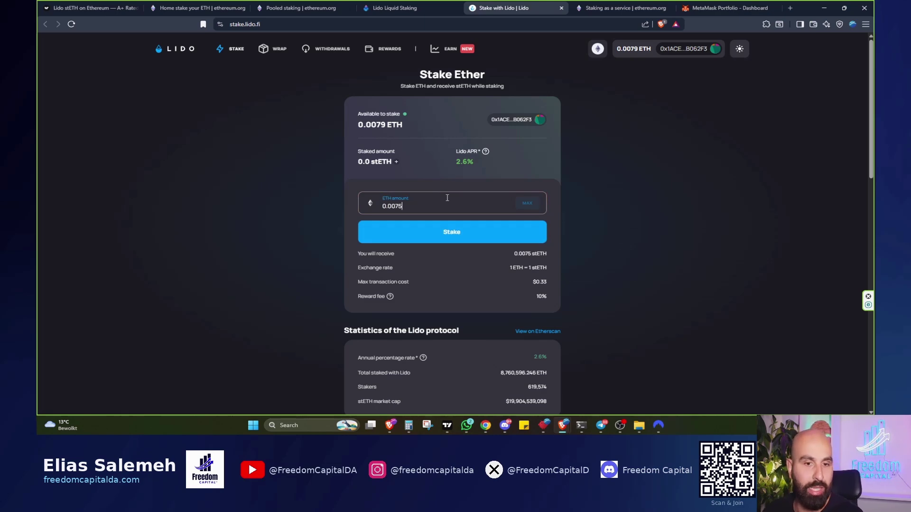
key(BackSpace)
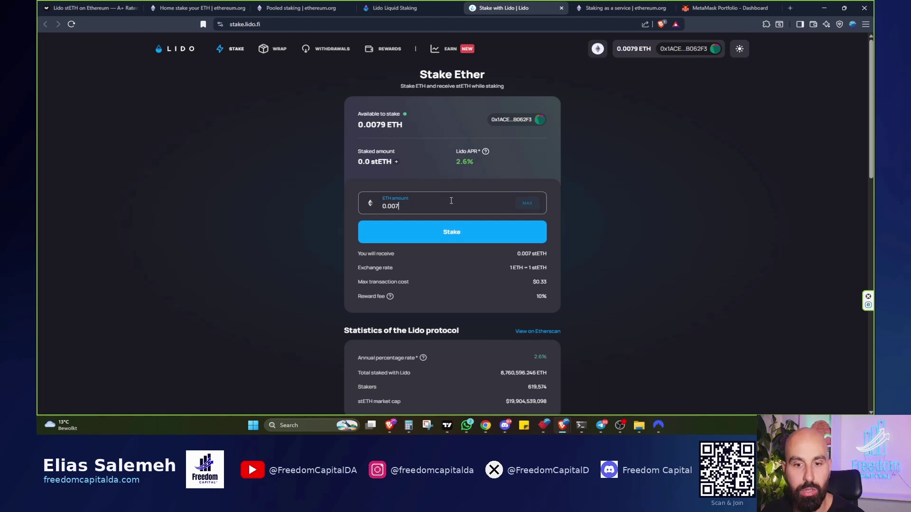
Examine the stETH amount receivable, the reward fee and the Lido protocol statistics, highlighting the fee and annual percentage rate
scroll(489, 232, down, 1)
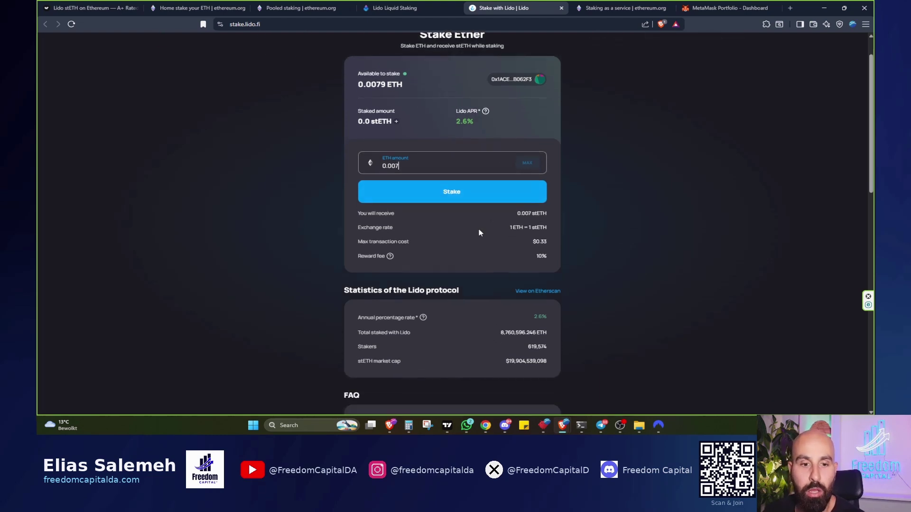
drag(355, 216, 542, 215)
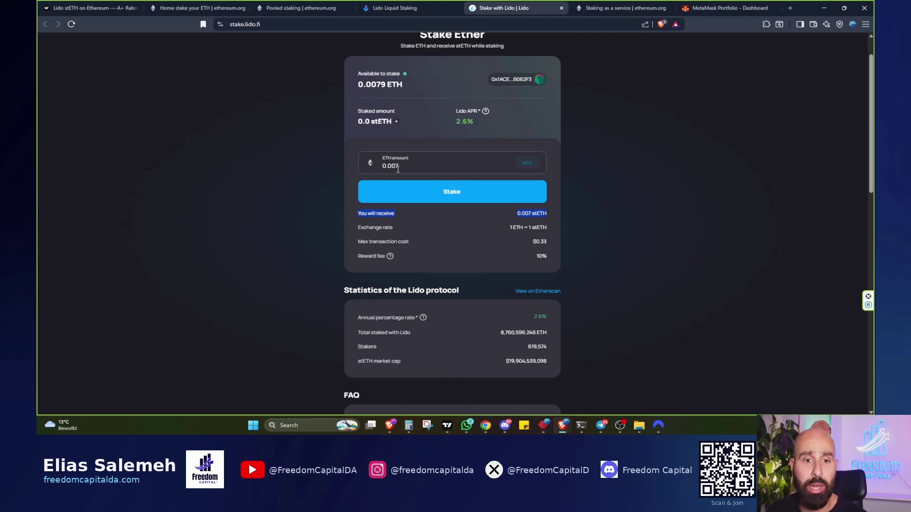
drag(359, 256, 546, 257)
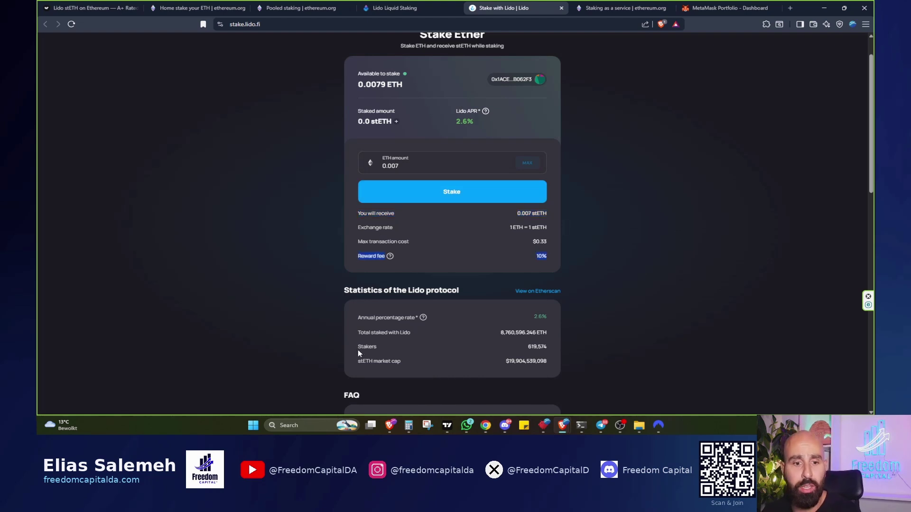
mouse_move(423, 321)
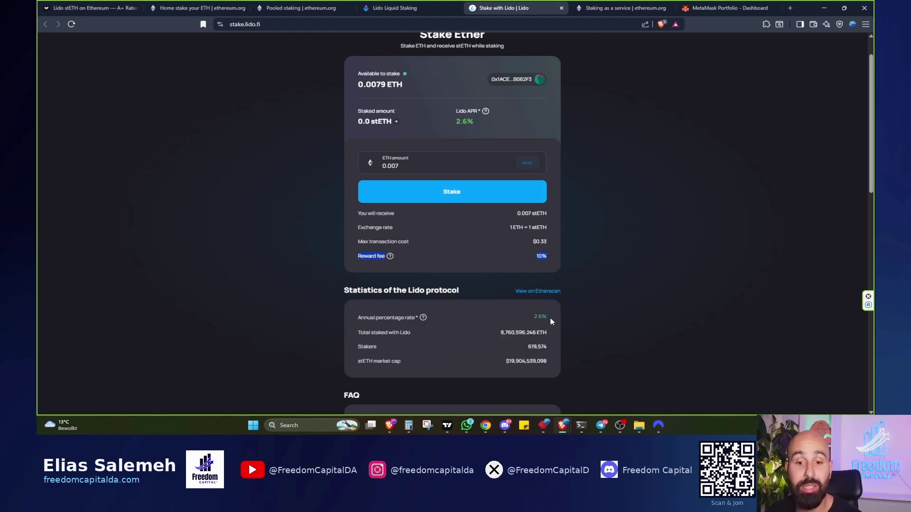
drag(551, 322, 532, 320)
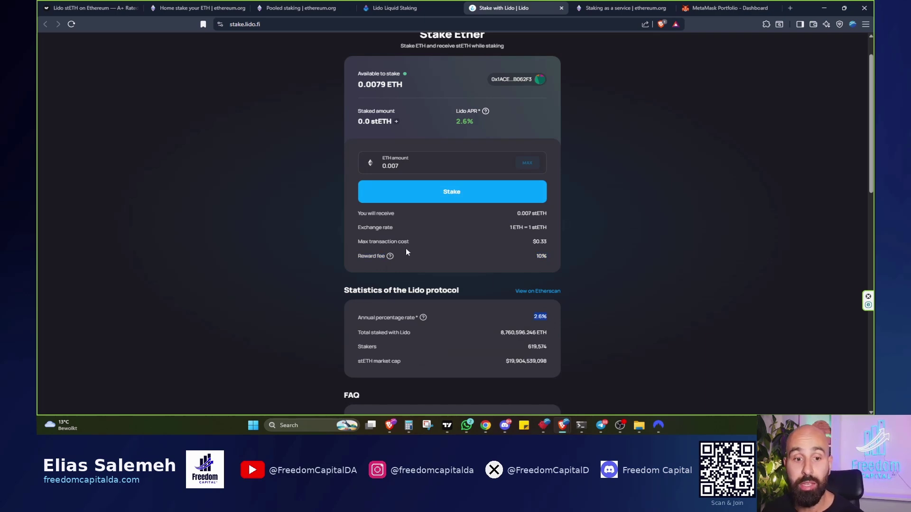
drag(356, 256, 390, 255)
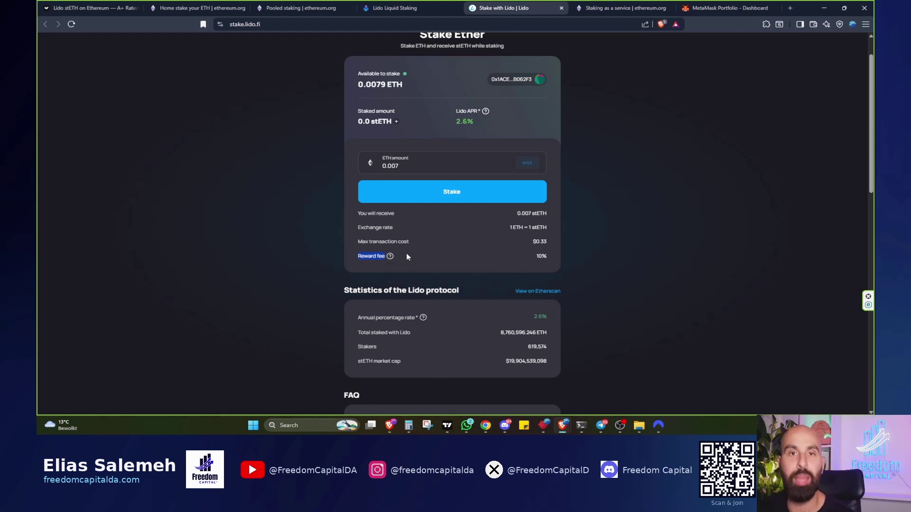
mouse_move(389, 259)
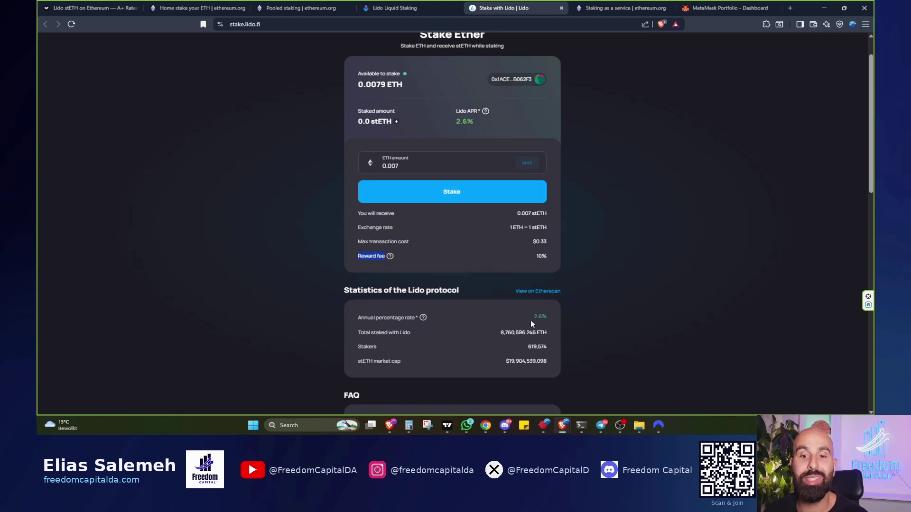
drag(536, 256, 552, 256)
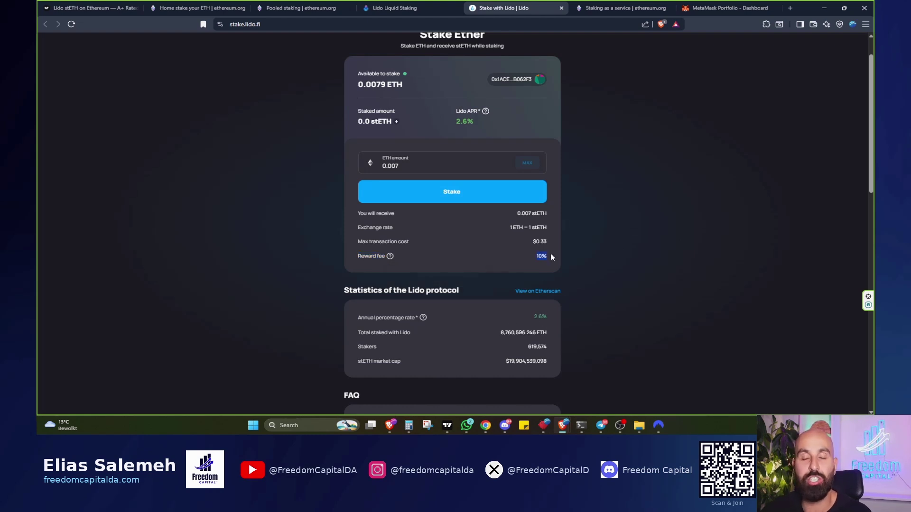
drag(535, 317, 552, 317)
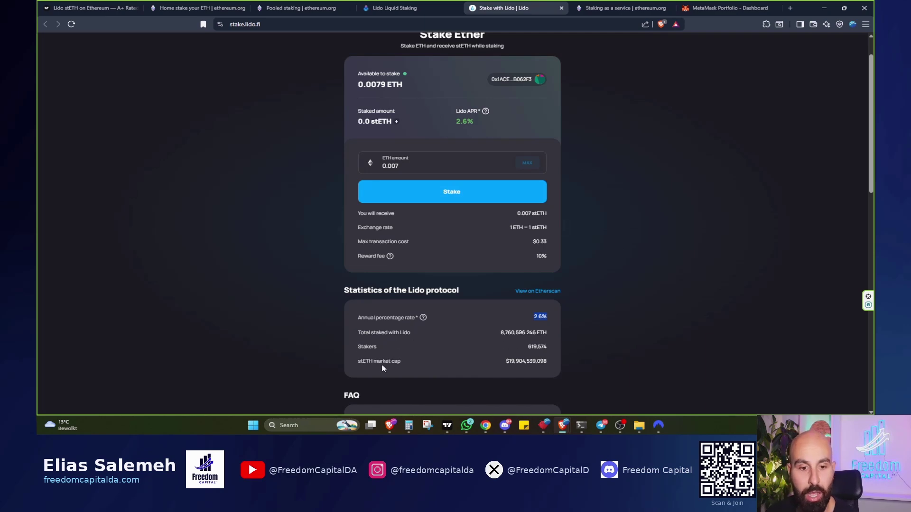
scroll(374, 365, down, 2)
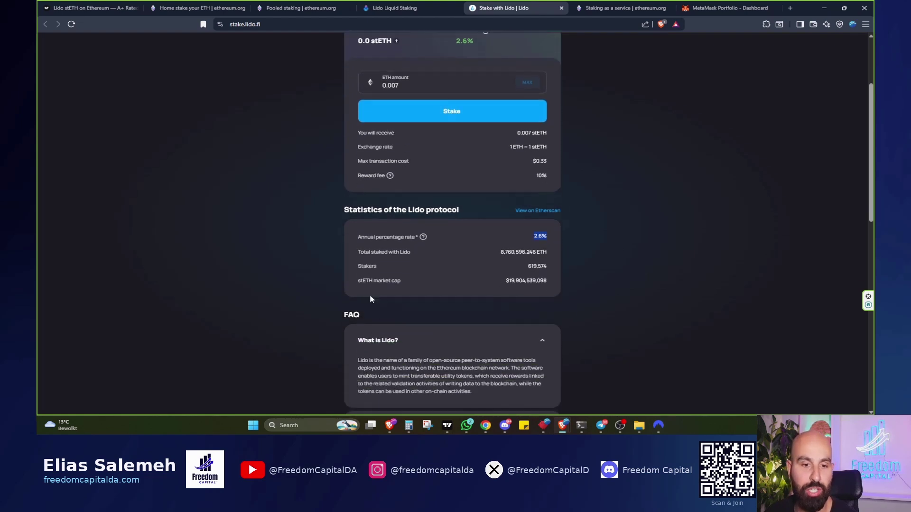
scroll(526, 325, down, 2)
scroll(524, 323, up, 5)
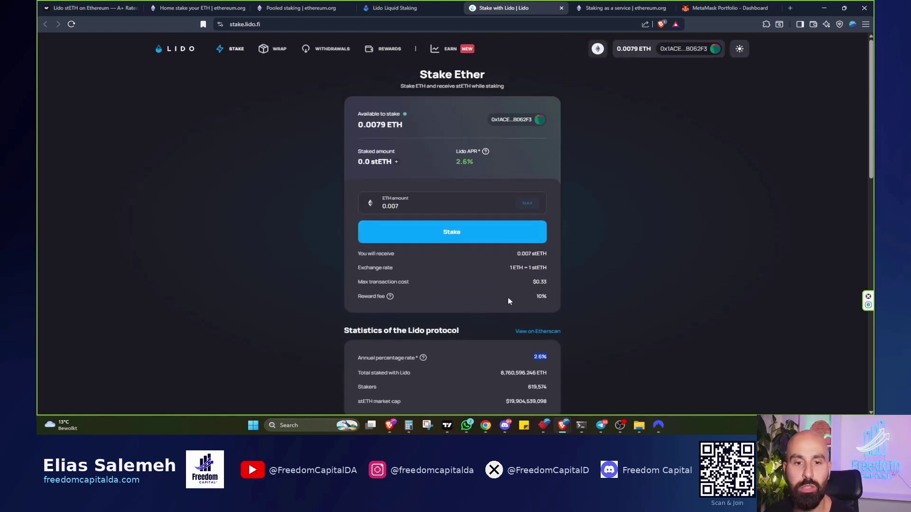
Stake the 0.007 ETH, confirm the transaction request in MetaMask and dismiss the wallet's completion screen
click(472, 237)
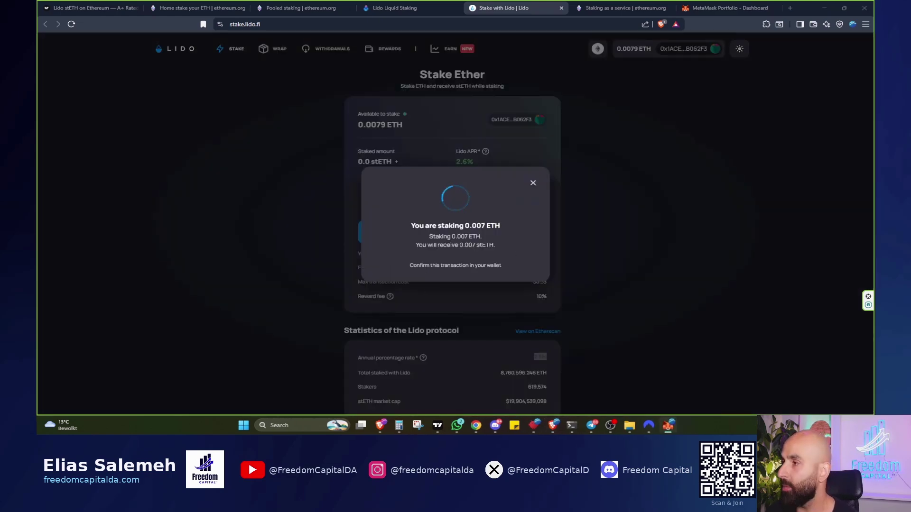
drag(562, 60, 739, 54)
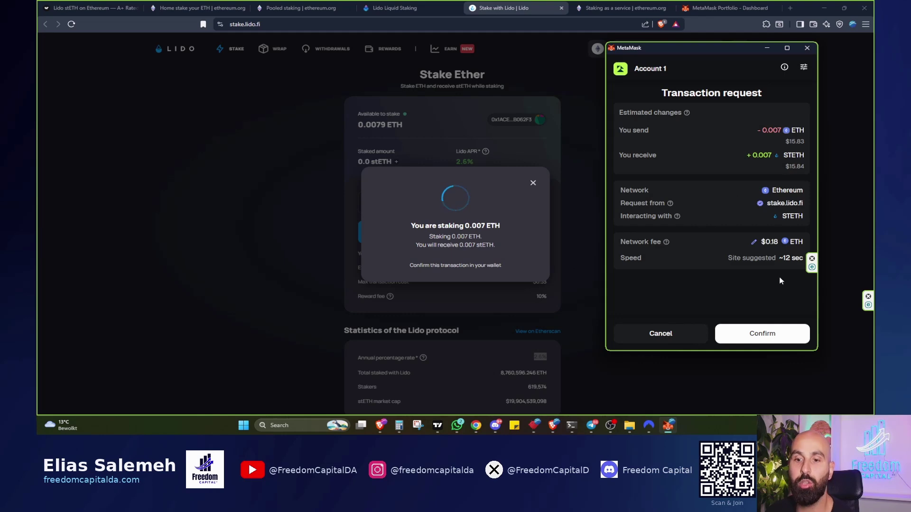
click(765, 337)
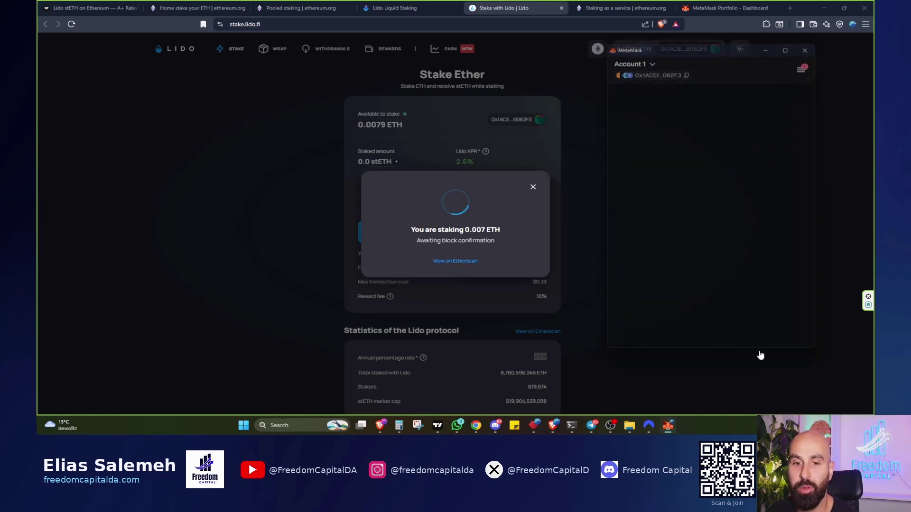
drag(695, 39, 728, 39)
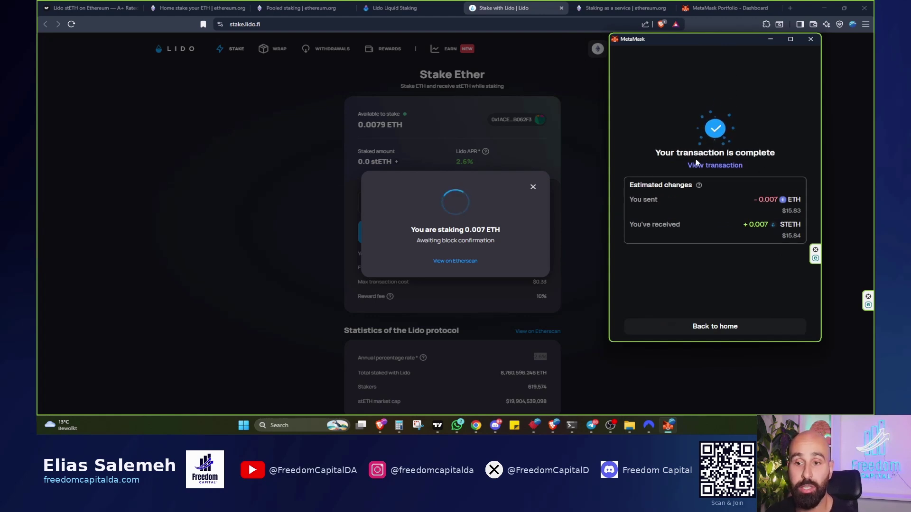
click(710, 327)
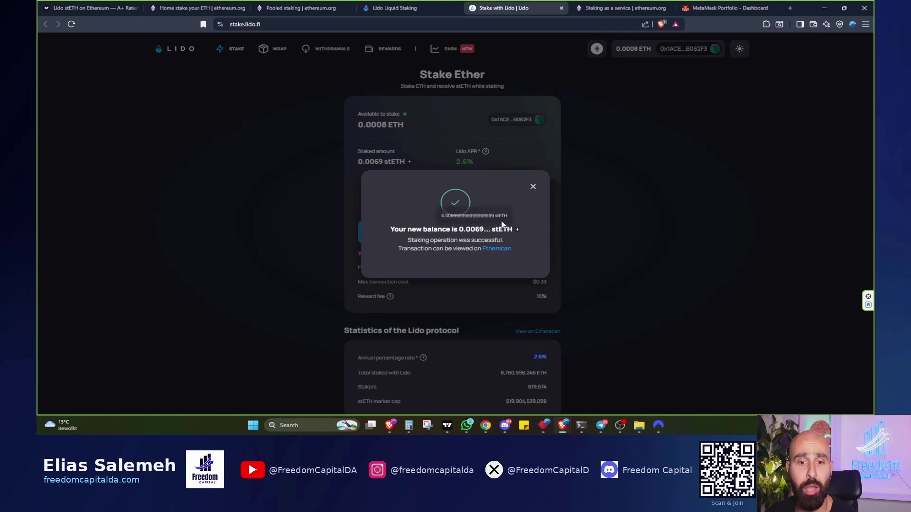
View the completed staking transaction on Etherscan, close it and dismiss Lido's success dialog
click(497, 249)
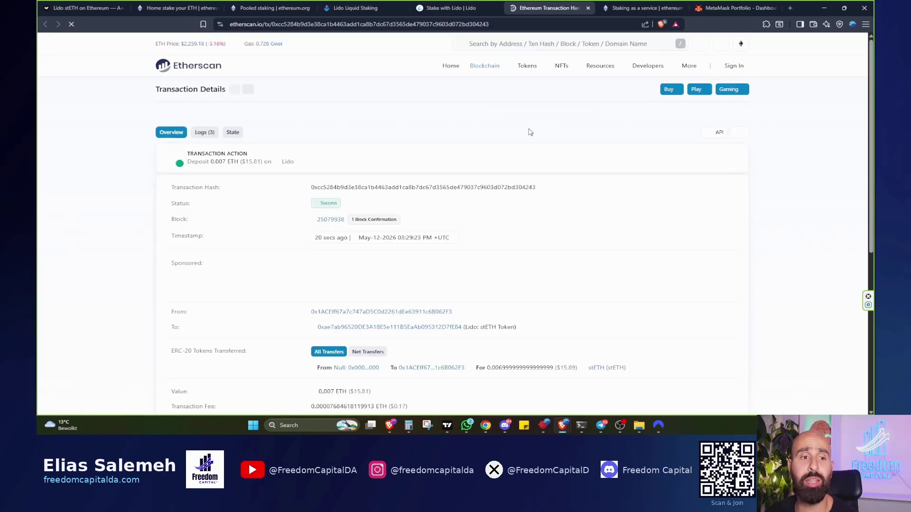
click(588, 8)
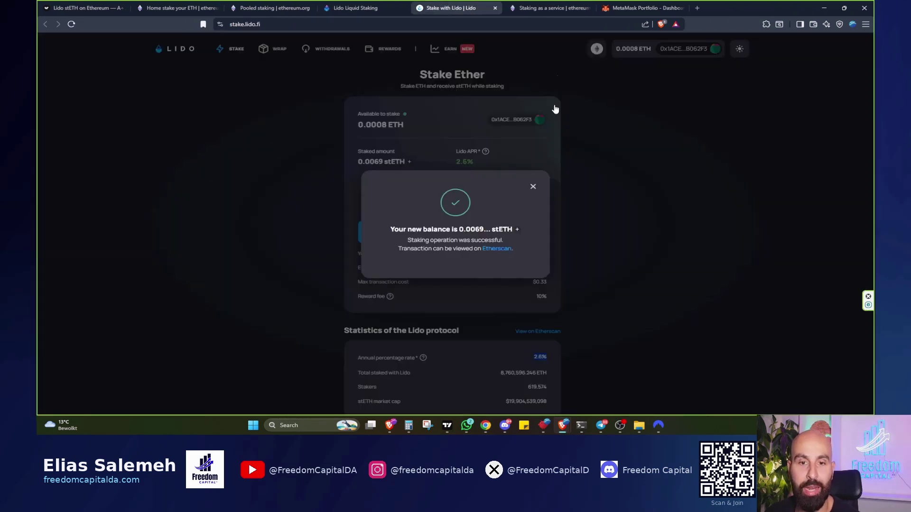
click(534, 185)
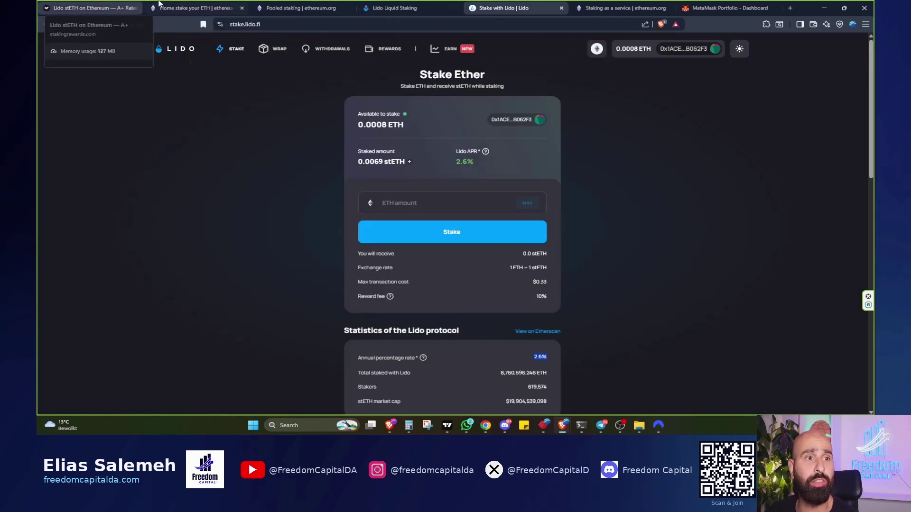
Revisit the home staking page on ethereum.org and the Lido stETH overview on Staking Rewards
click(223, 9)
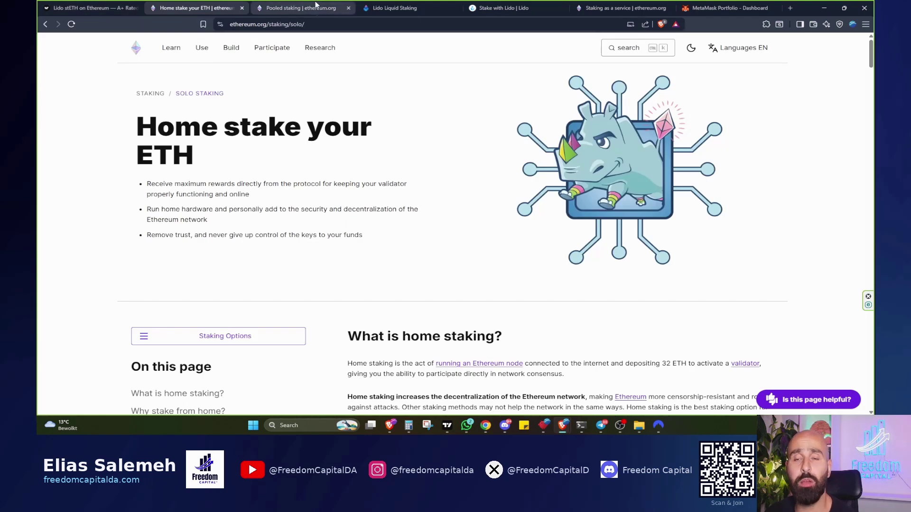
click(90, 8)
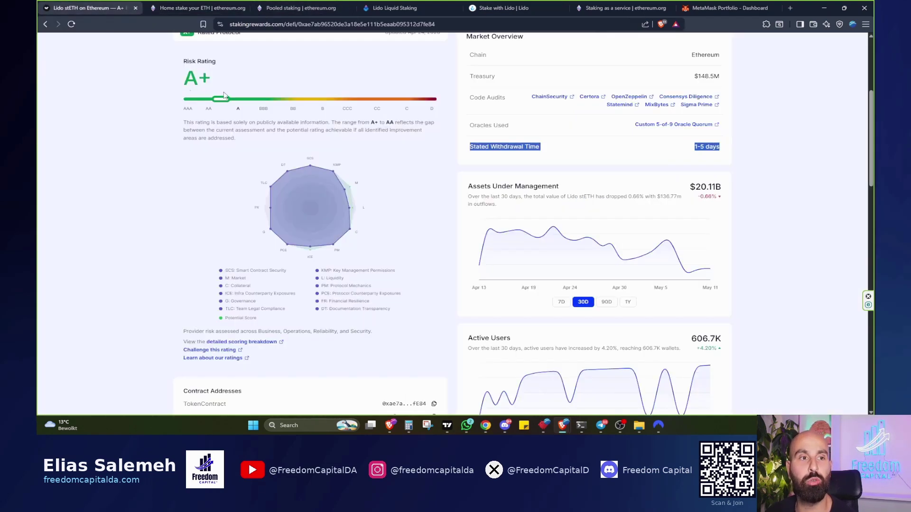
scroll(231, 121, up, 4)
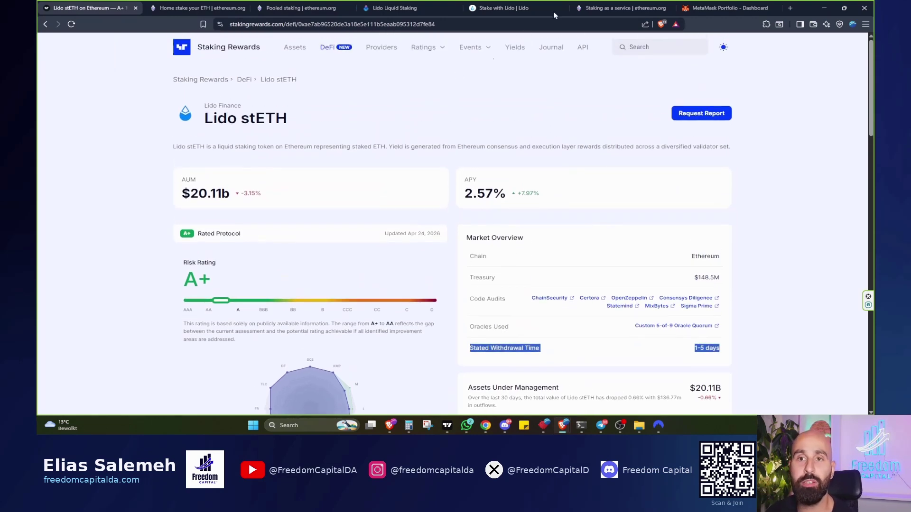
Switch to MetaMask Portfolio, open its Stake page and view the validator option and the liquid staking providers
click(721, 8)
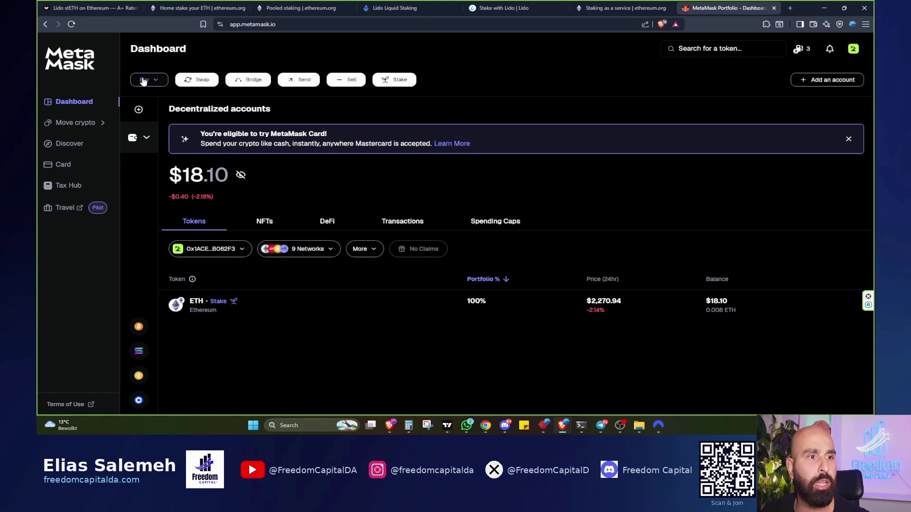
click(397, 79)
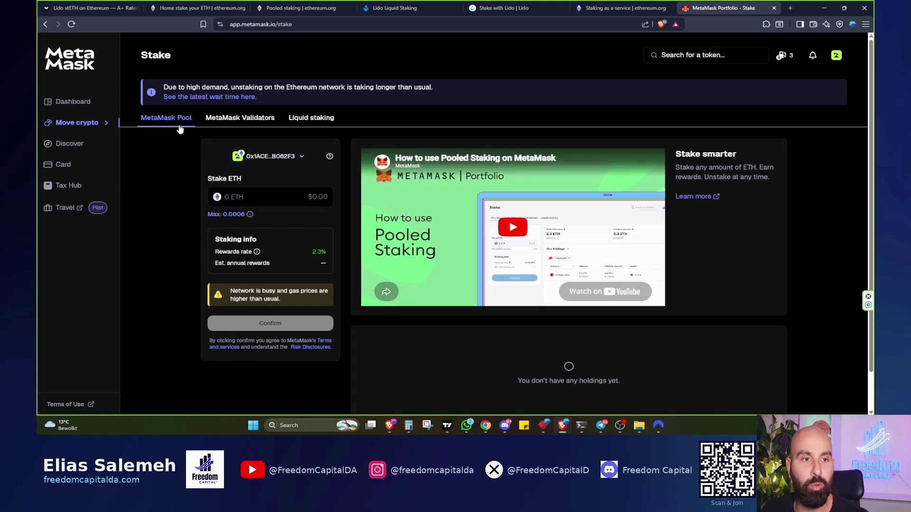
click(238, 122)
click(316, 123)
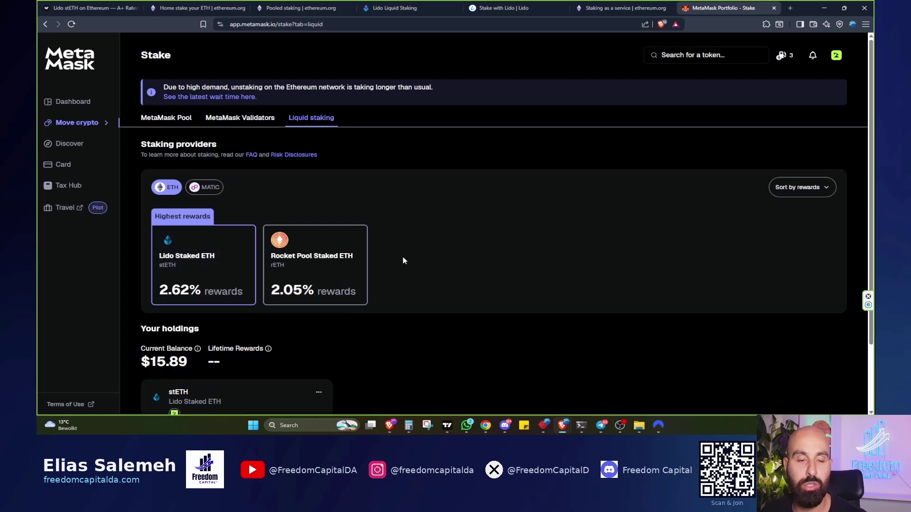
mouse_move(196, 255)
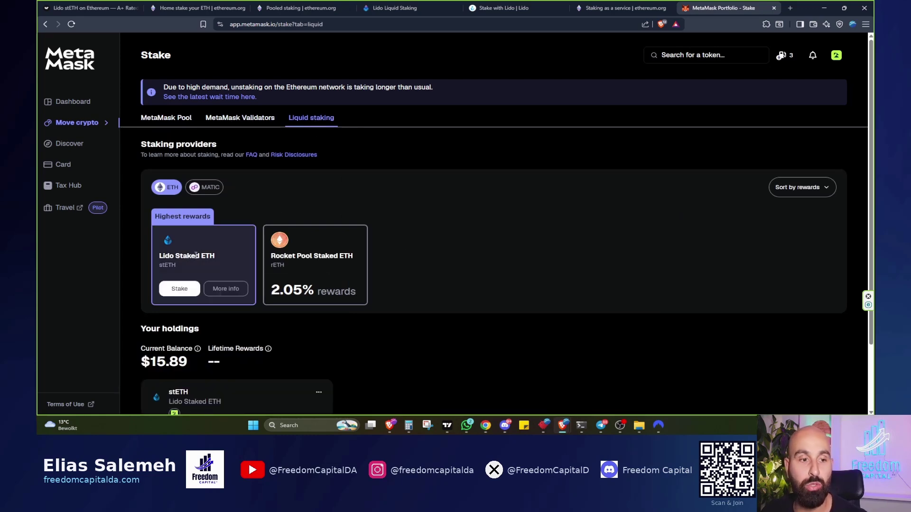
Compare Lido's own staking page with the Lido Staked ETH offer in MetaMask Portfolio's liquid staking list
click(394, 8)
click(710, 5)
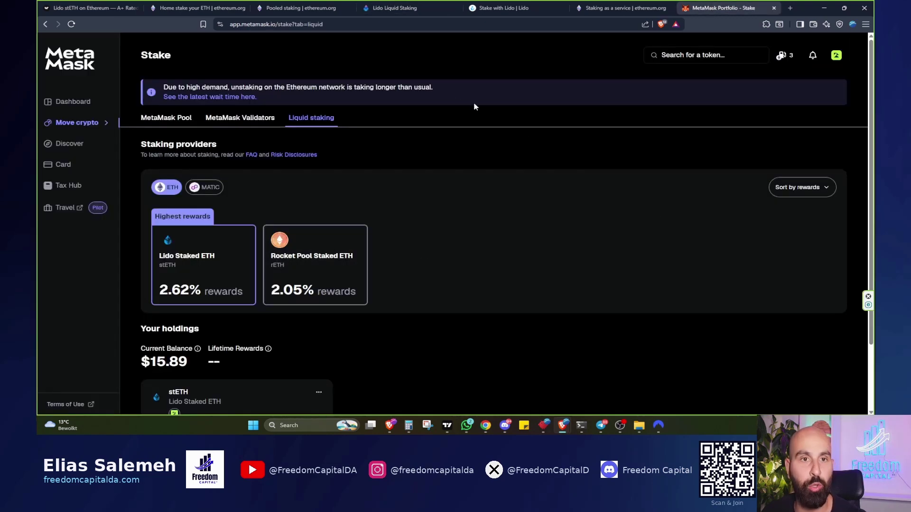
click(439, 7)
click(478, 5)
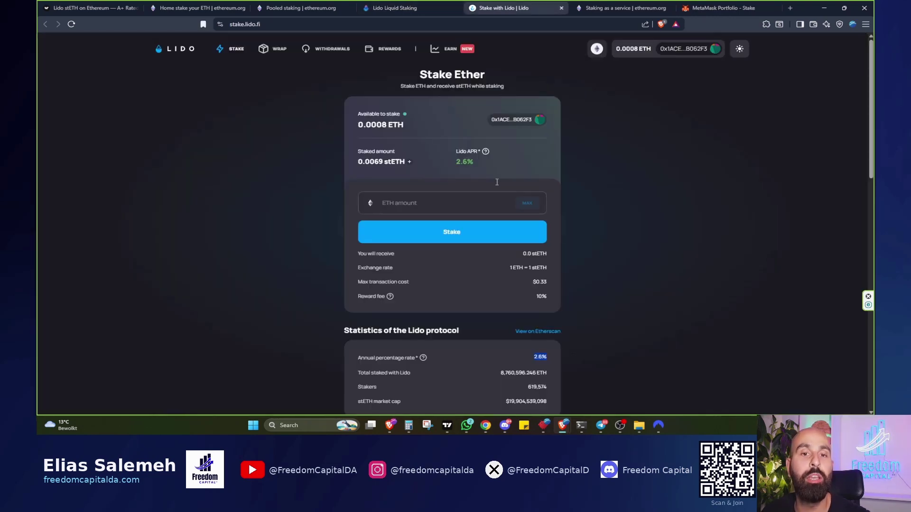
click(712, 7)
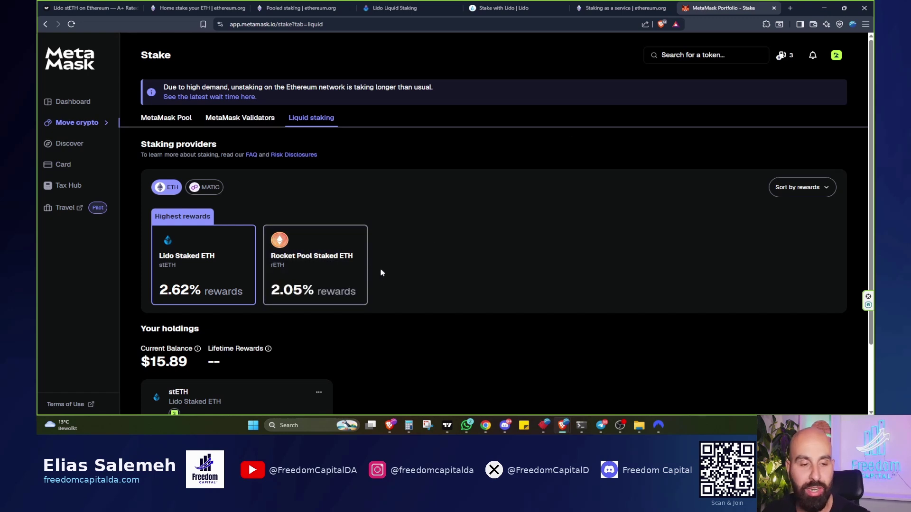
View the MetaMask Pool staking option and ethereum.org's staking as a service page, and return to Lido's staking app
click(173, 118)
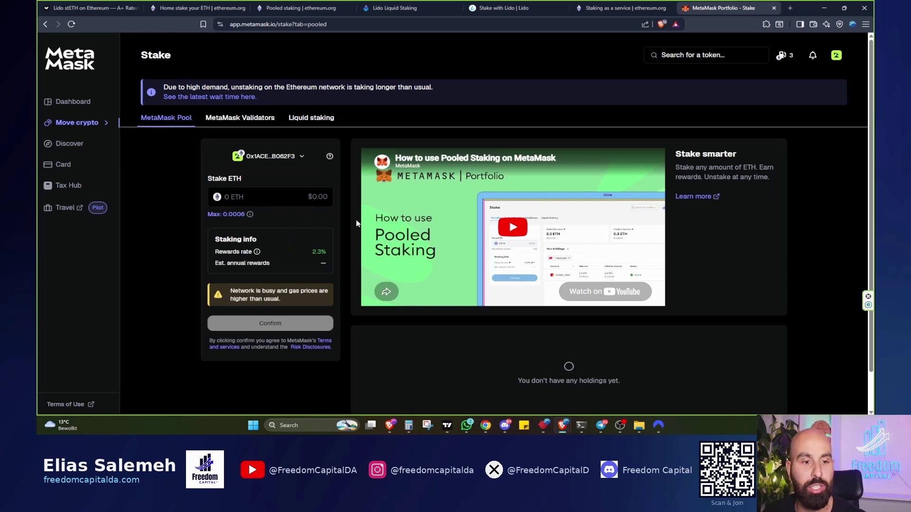
click(590, 5)
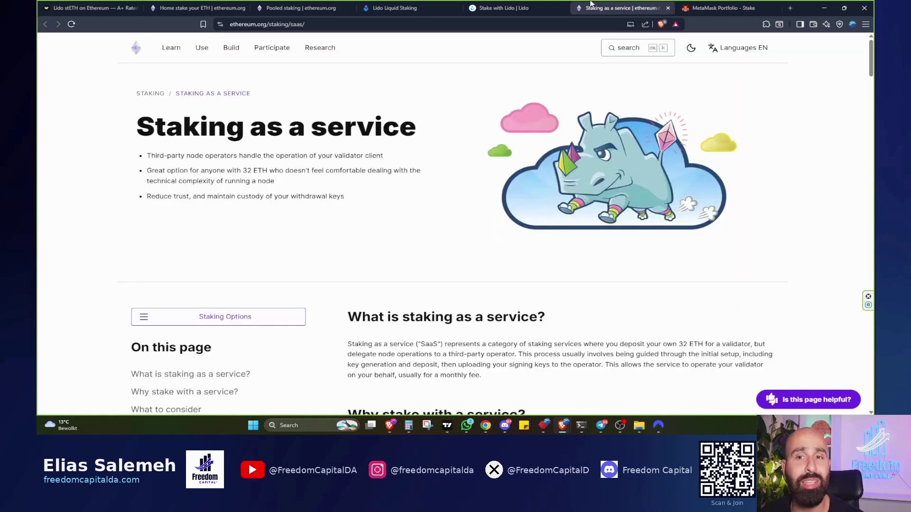
click(553, 7)
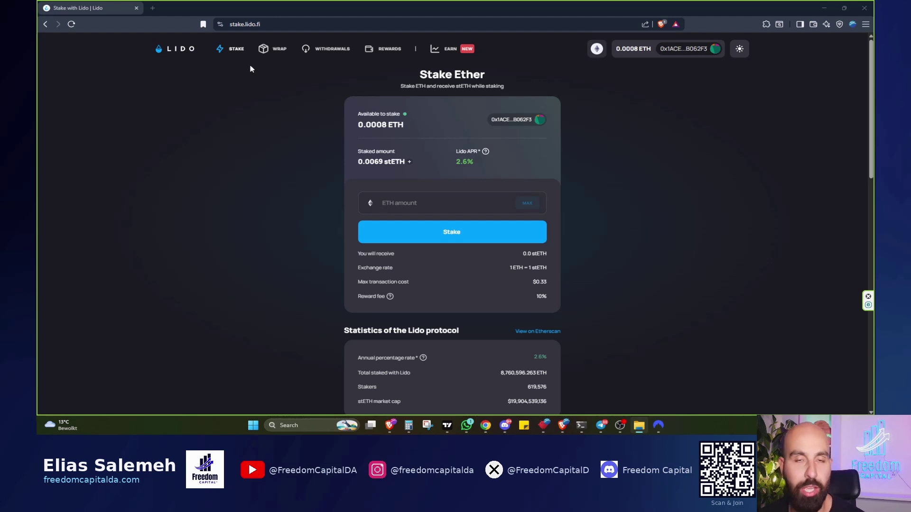
Fill in a Lido withdrawal request with the maximum stETH amount, review its terms and open the withdrawal claim view
click(326, 54)
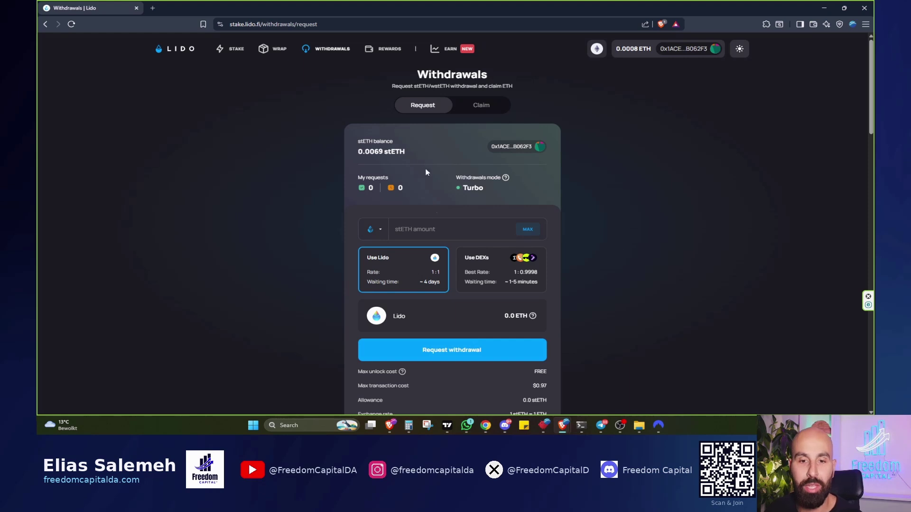
click(528, 231)
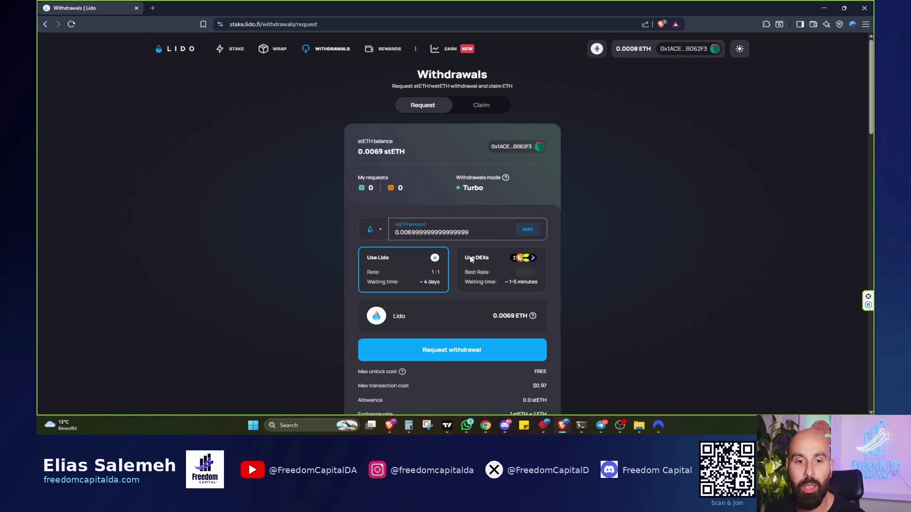
scroll(461, 352, down, 1)
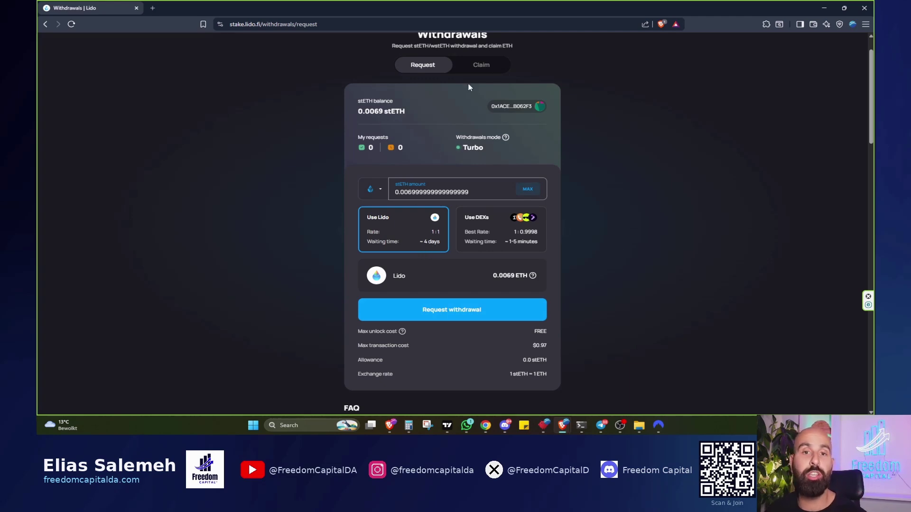
click(478, 72)
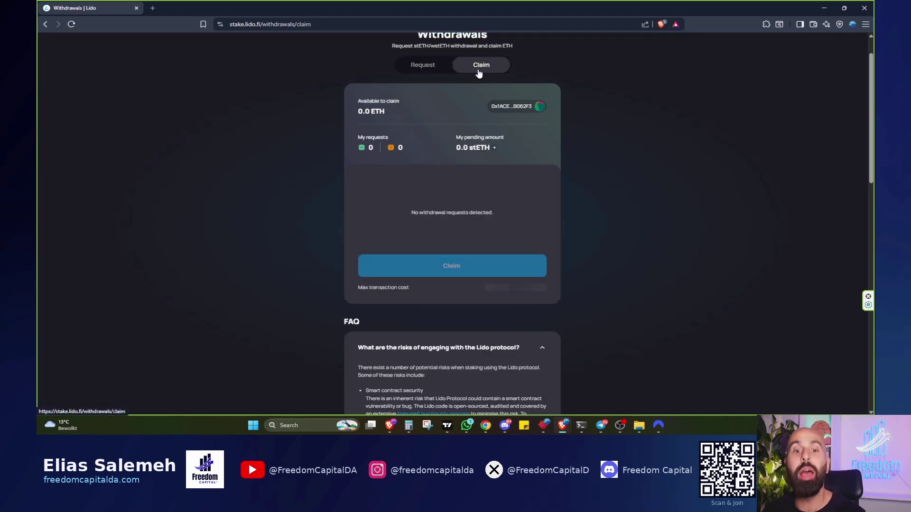